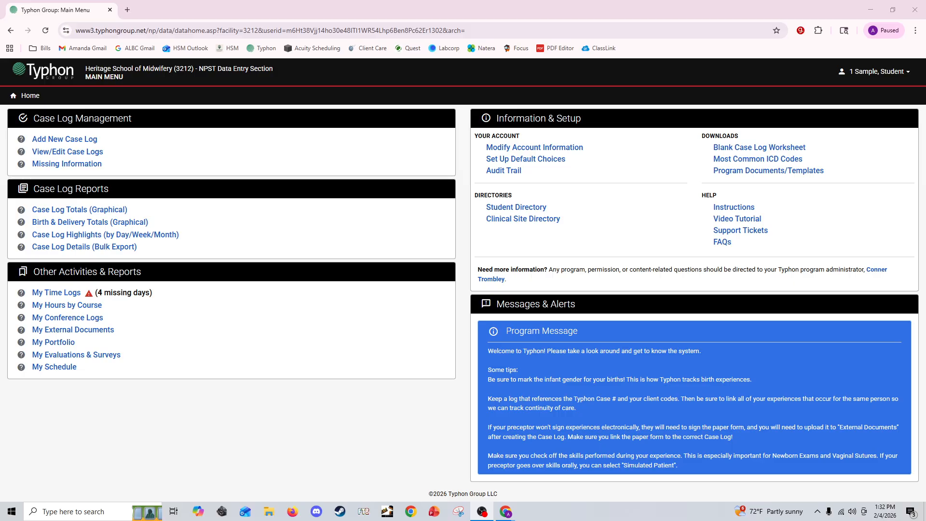
{"action": "key", "text": "XF86AudioRaiseVolume"}
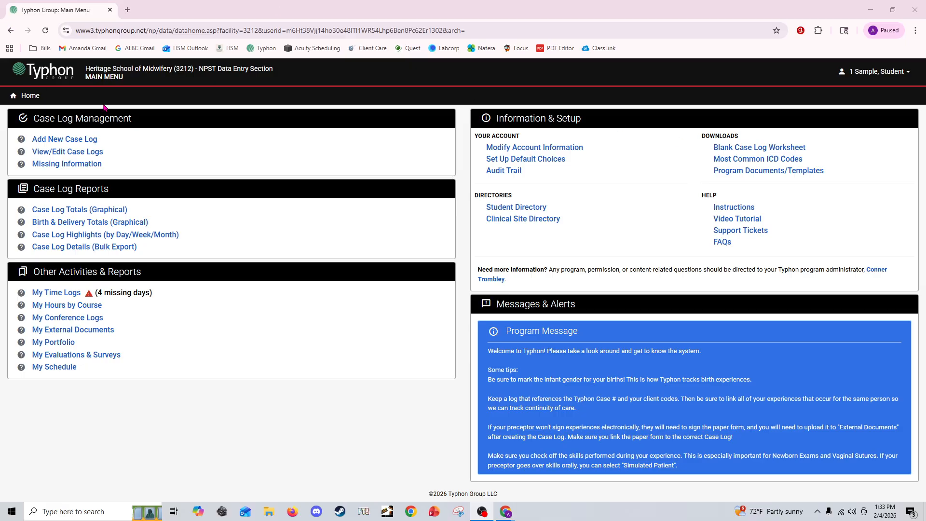
{"action": "left_click", "coordinate": [68, 153]}
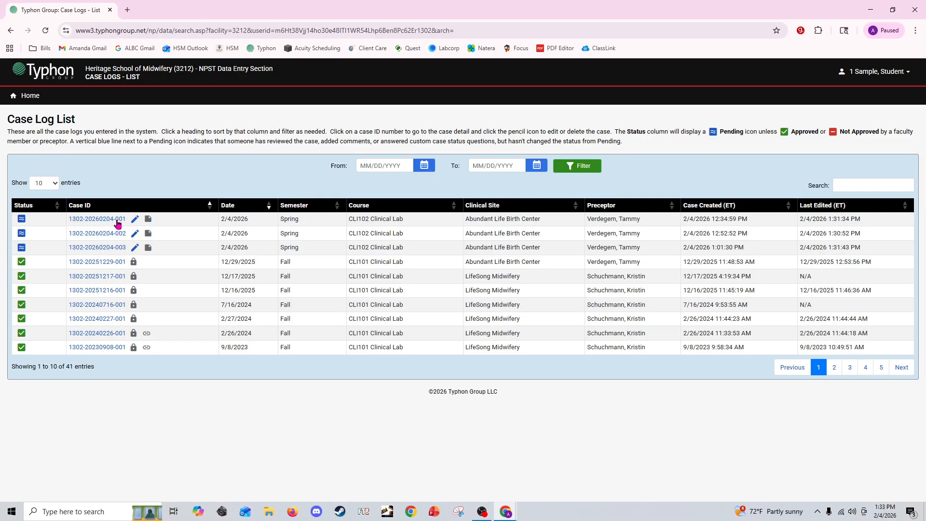
{"action": "left_click", "coordinate": [149, 219]}
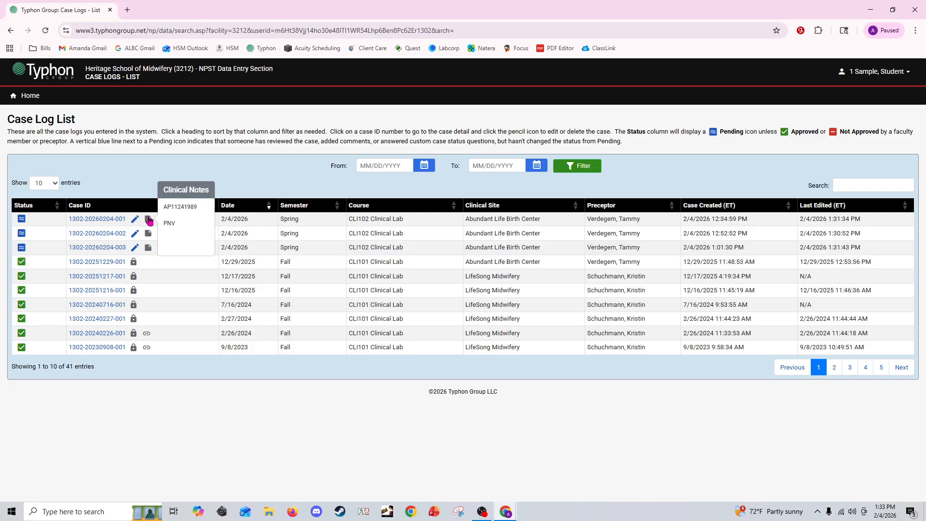
{"action": "mouse_move", "coordinate": [148, 236]}
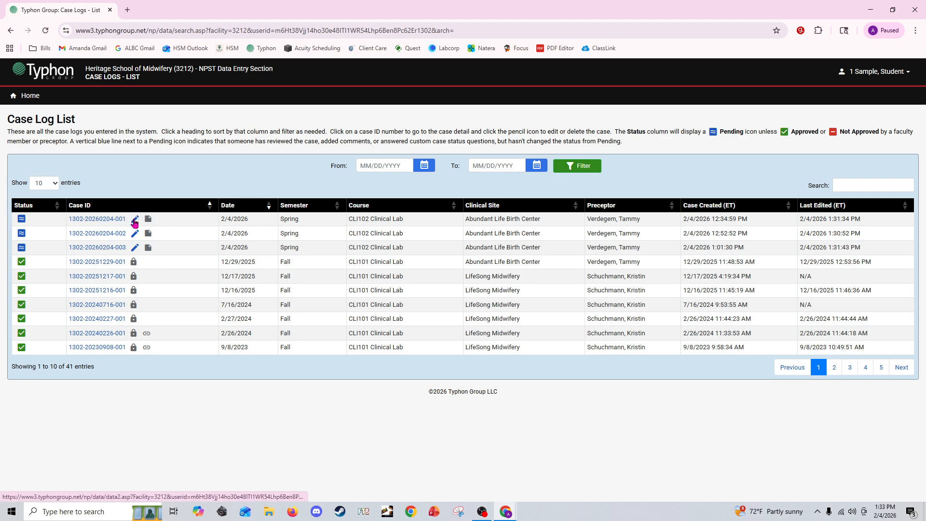
{"action": "left_click", "coordinate": [135, 222]}
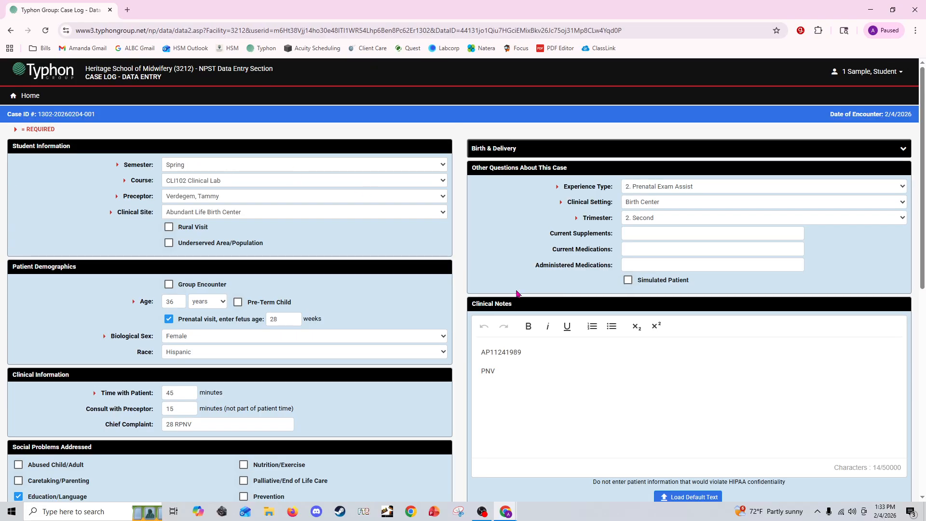
{"action": "scroll", "coordinate": [516, 299], "scroll_direction": "down", "scroll_amount": 8}
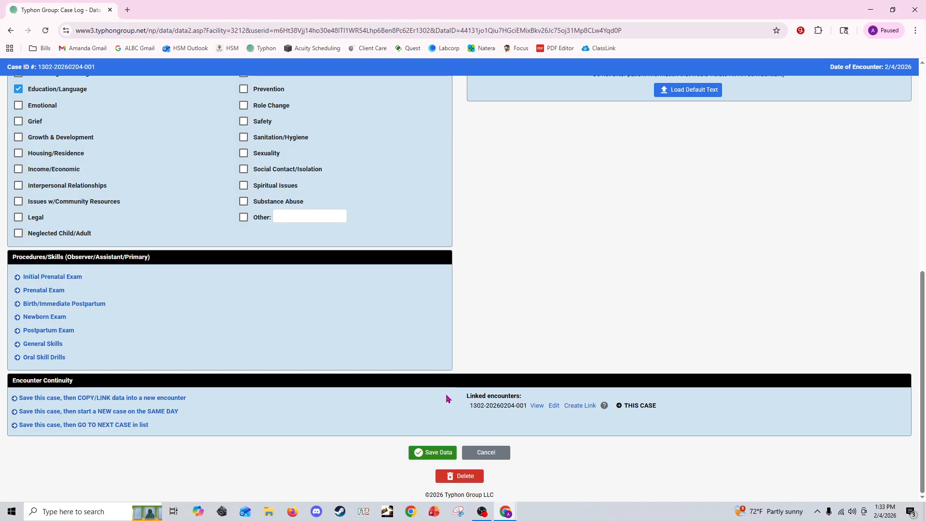
{"action": "left_click_drag", "start_coordinate": [445, 398], "coordinate": [724, 413]}
{"action": "left_click", "coordinate": [724, 413]}
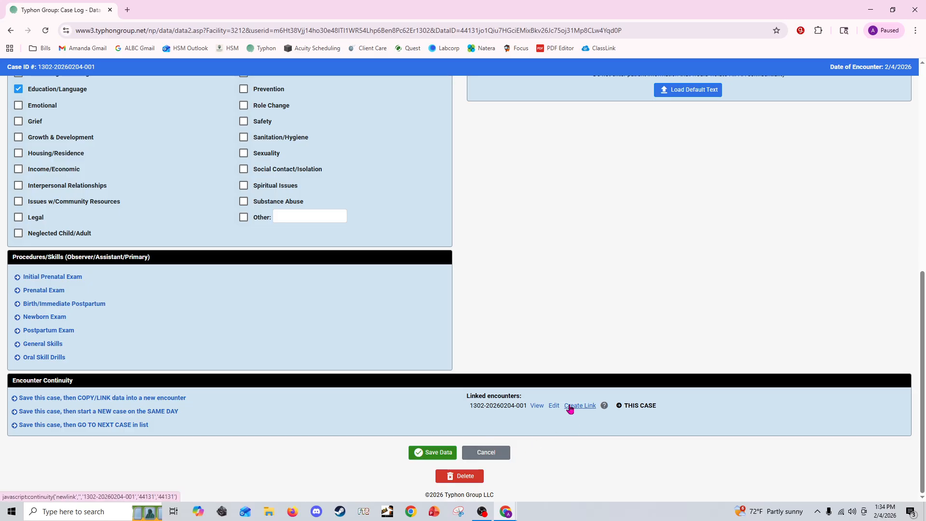
{"action": "mouse_move", "coordinate": [604, 407]}
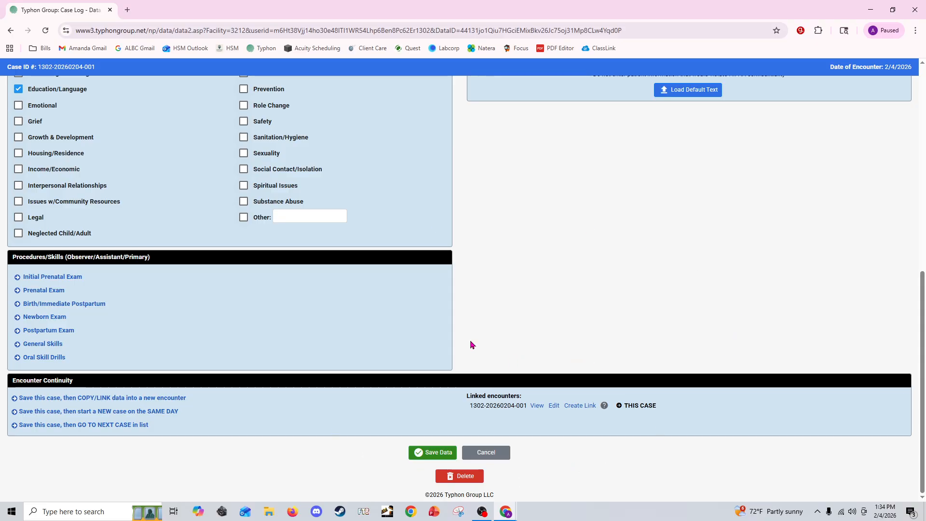
{"action": "left_click", "coordinate": [583, 407]}
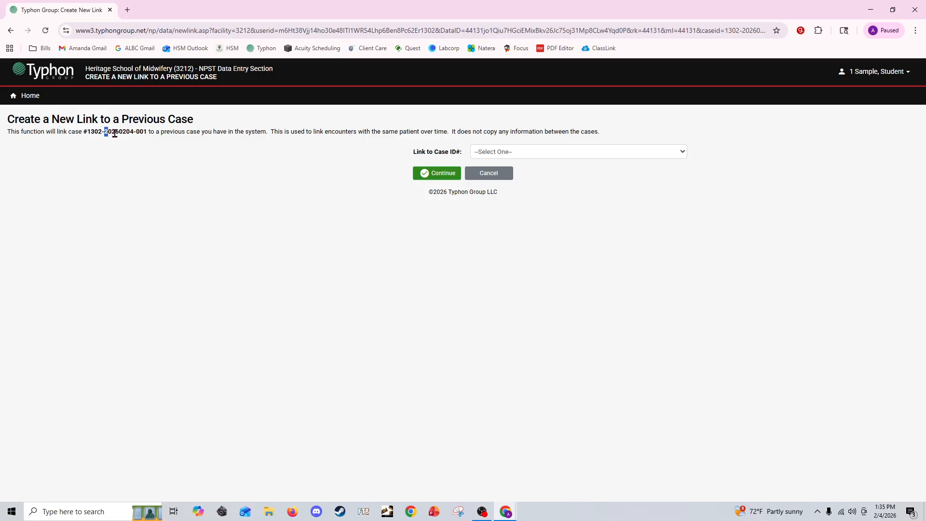
{"action": "left_click_drag", "start_coordinate": [104, 131], "coordinate": [148, 131]}
{"action": "left_click", "coordinate": [224, 216]}
{"action": "left_click", "coordinate": [514, 153]}
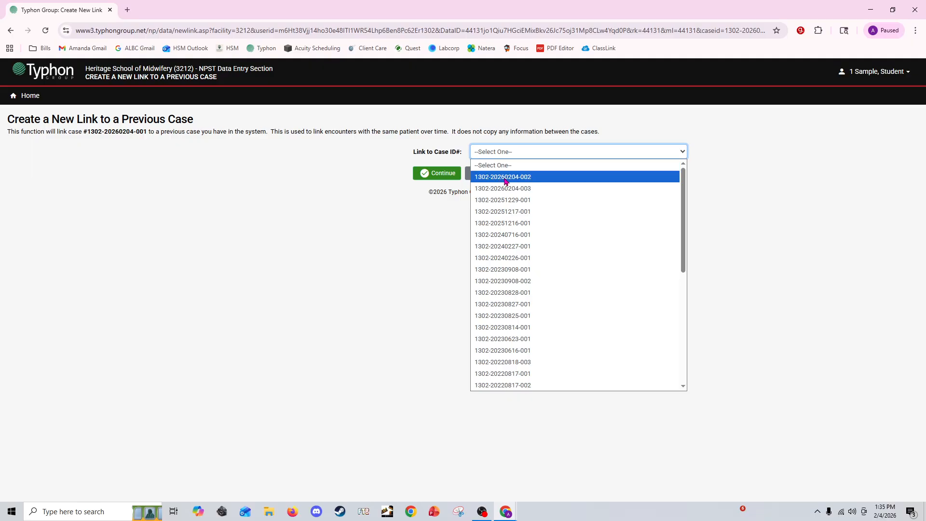
{"action": "left_click", "coordinate": [531, 181]}
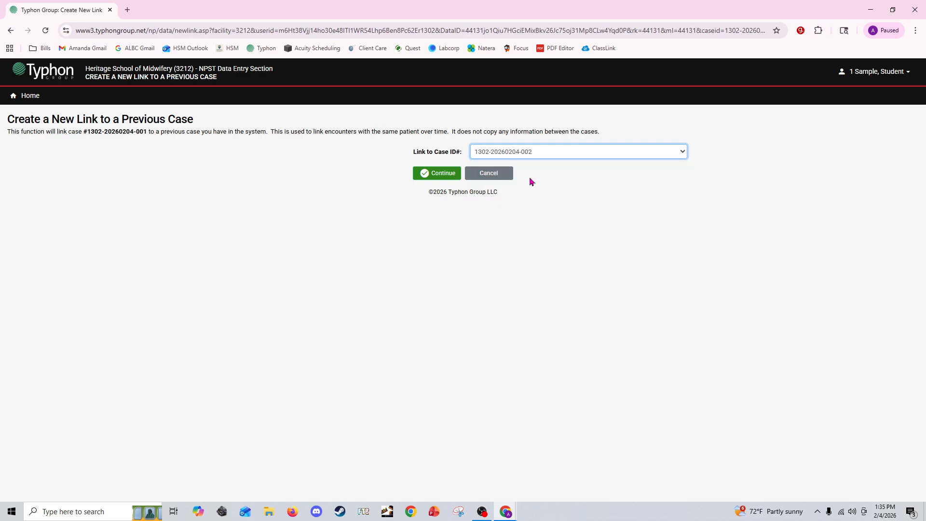
{"action": "left_click", "coordinate": [427, 174]}
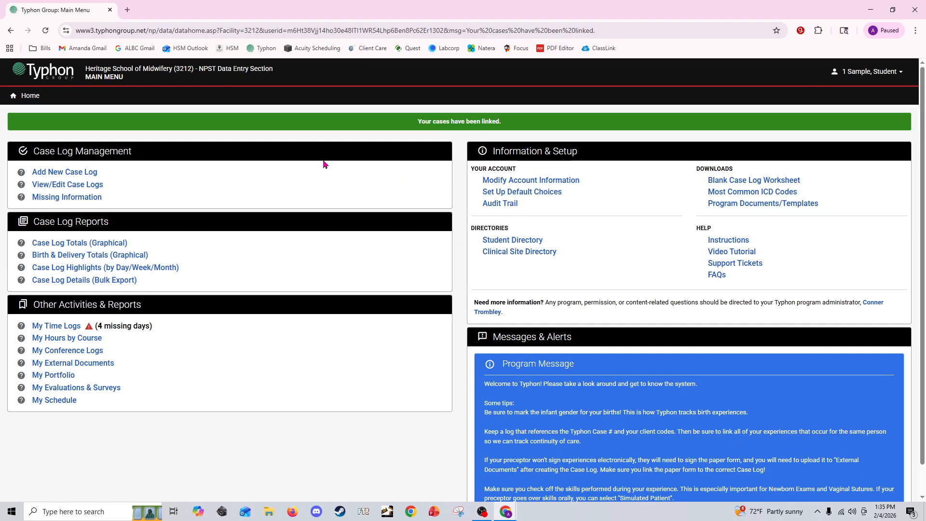
{"action": "left_click_drag", "start_coordinate": [417, 121], "coordinate": [563, 121]}
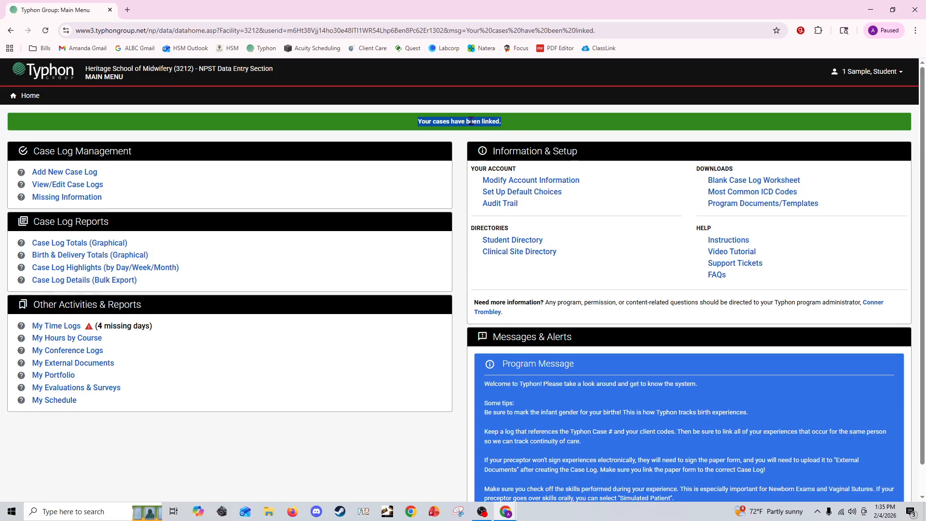
{"action": "left_click", "coordinate": [71, 186]}
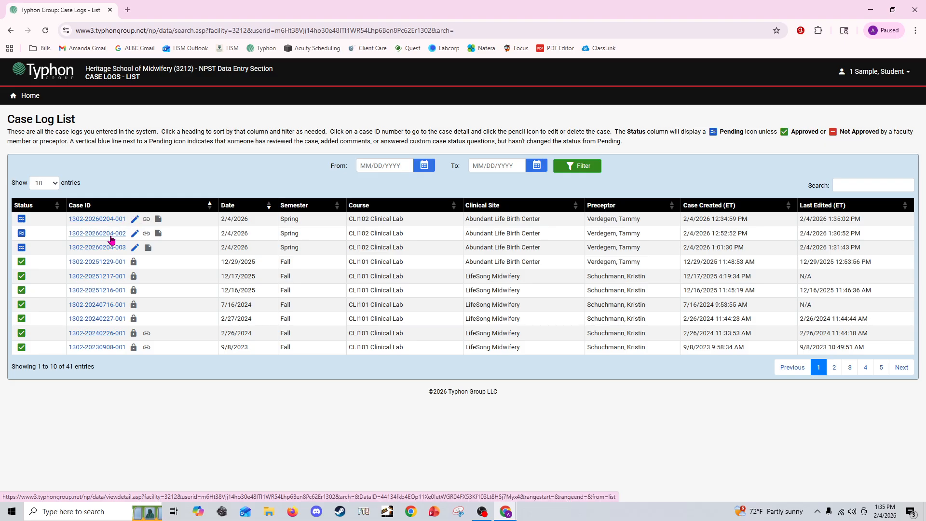
{"action": "mouse_move", "coordinate": [159, 220]}
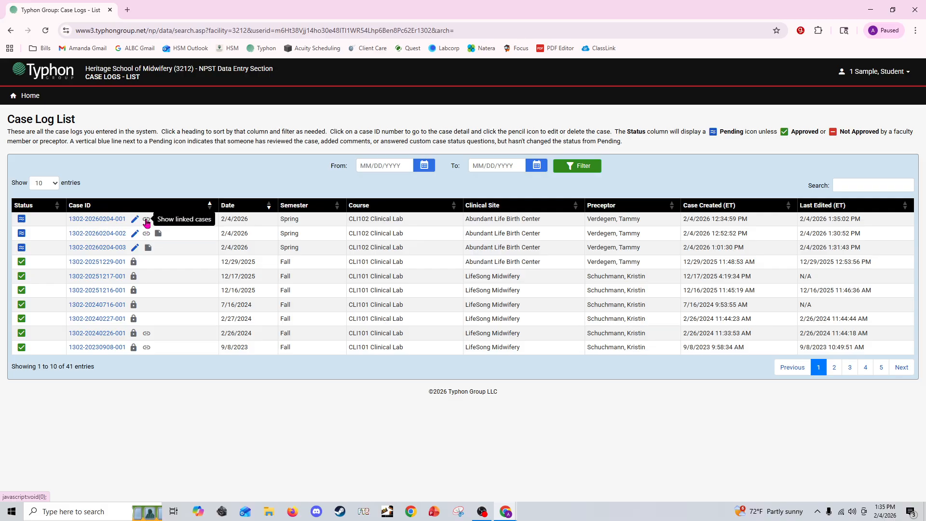
{"action": "left_click", "coordinate": [146, 220]}
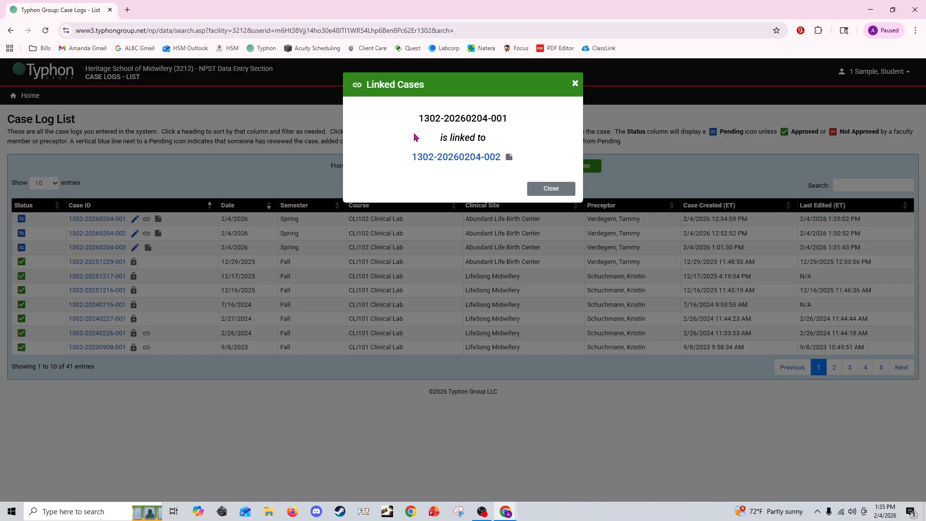
{"action": "left_click_drag", "start_coordinate": [413, 119], "coordinate": [520, 124]}
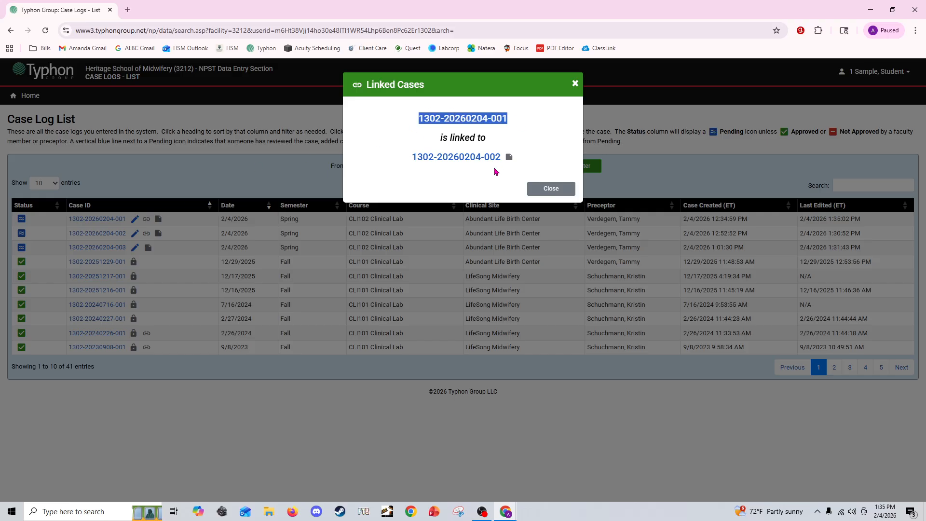
{"action": "mouse_move", "coordinate": [511, 160]}
{"action": "left_click", "coordinate": [576, 84]}
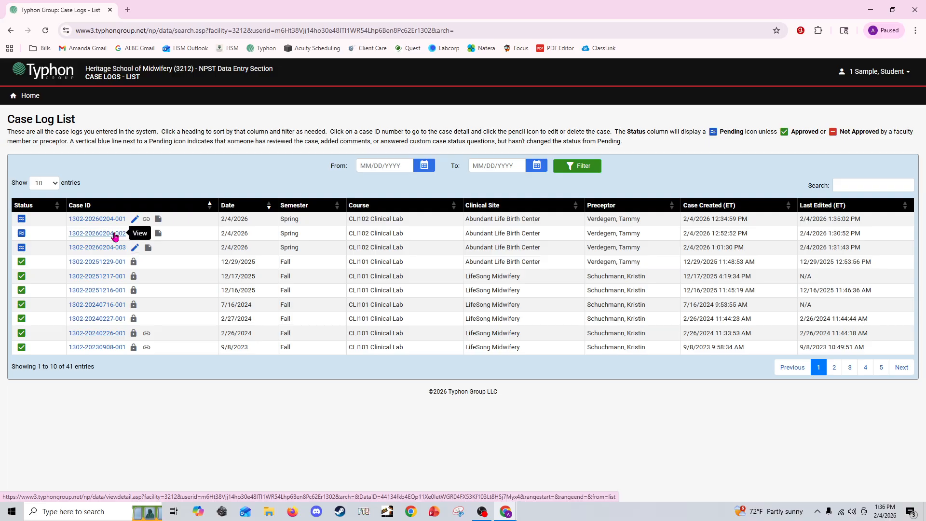
{"action": "left_click", "coordinate": [136, 235]}
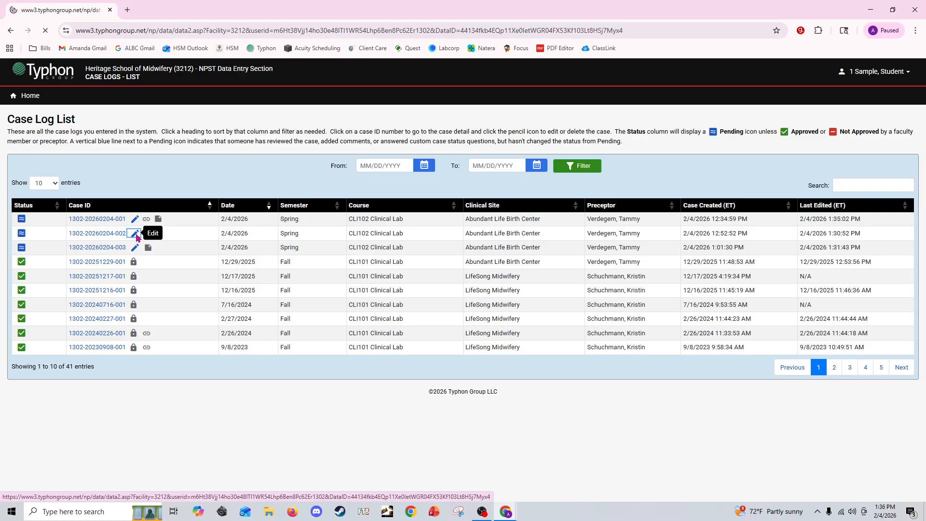
{"action": "scroll", "coordinate": [583, 396], "scroll_direction": "down", "scroll_amount": 10}
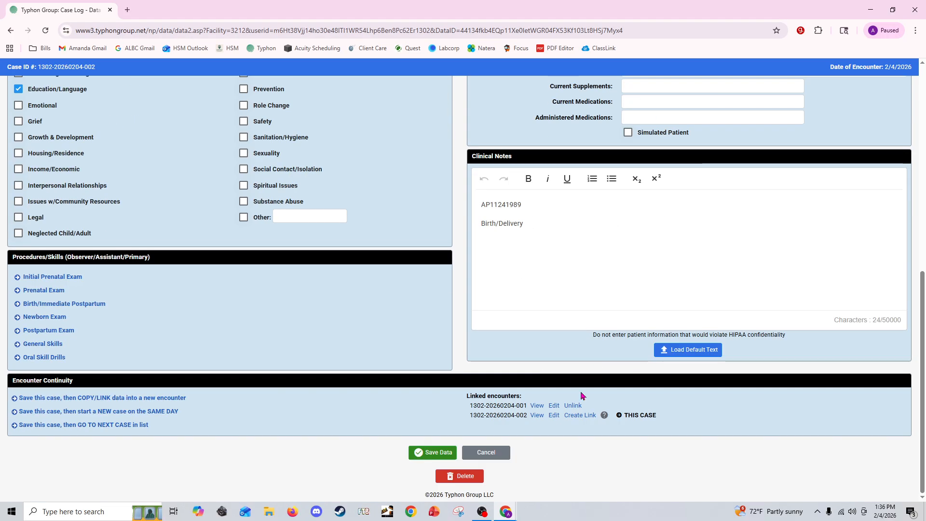
{"action": "left_click", "coordinate": [575, 418]}
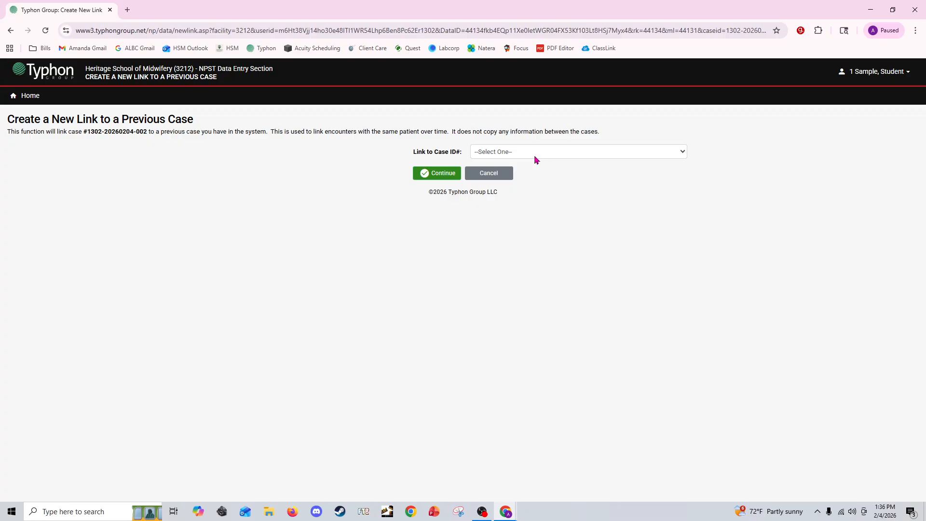
{"action": "left_click", "coordinate": [536, 159]}
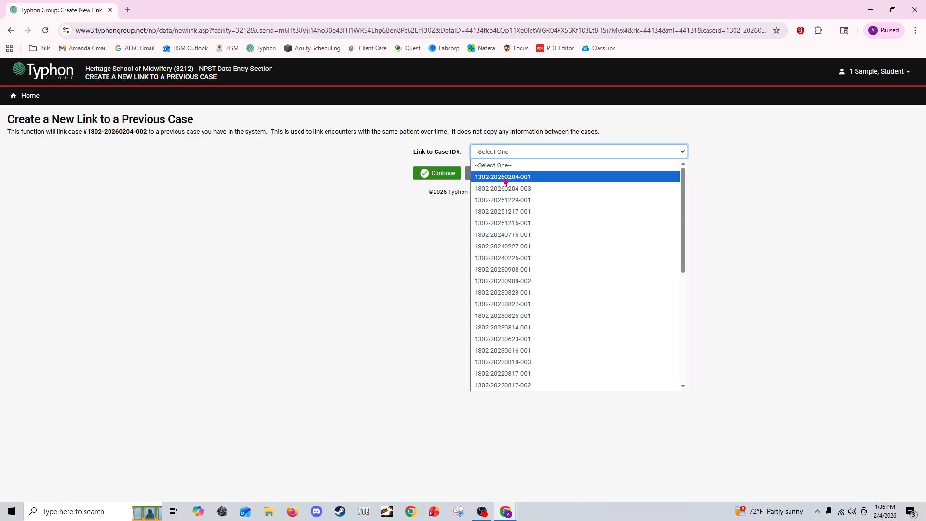
{"action": "left_click", "coordinate": [535, 188]}
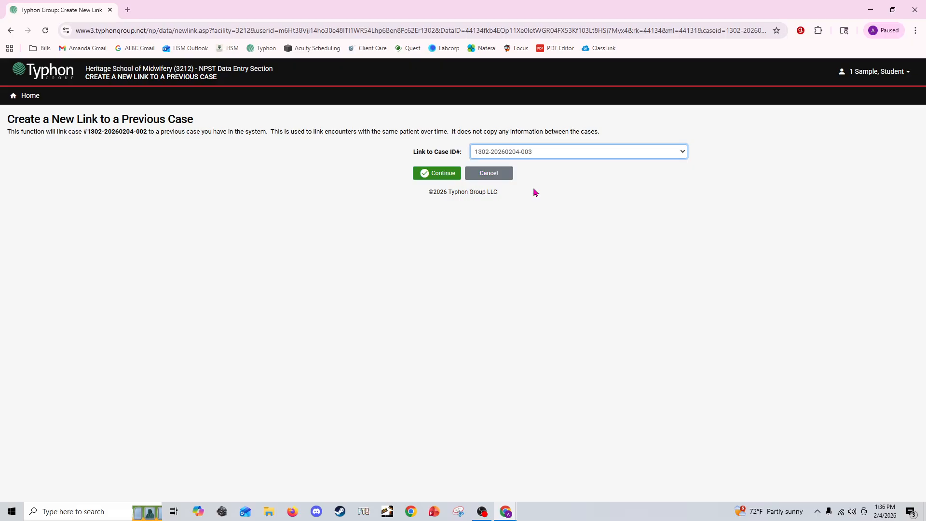
{"action": "left_click", "coordinate": [439, 174]}
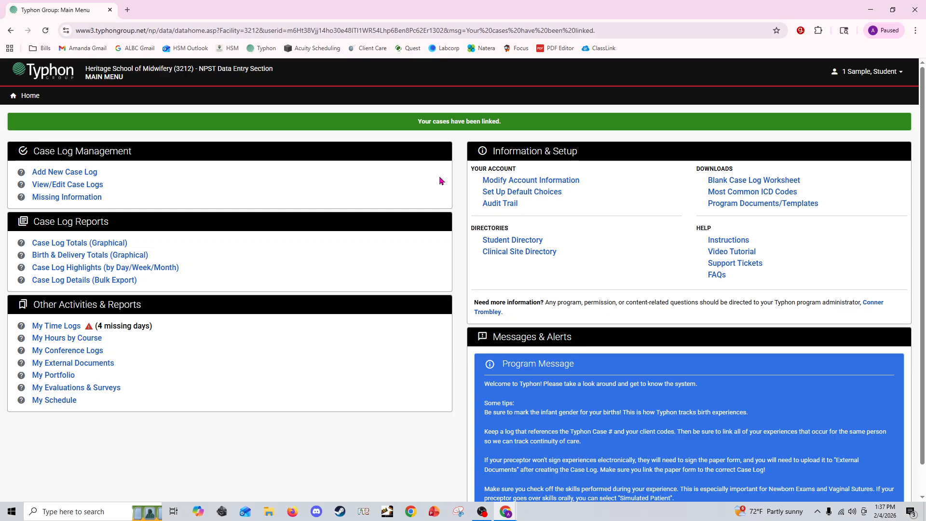
{"action": "left_click", "coordinate": [71, 186]}
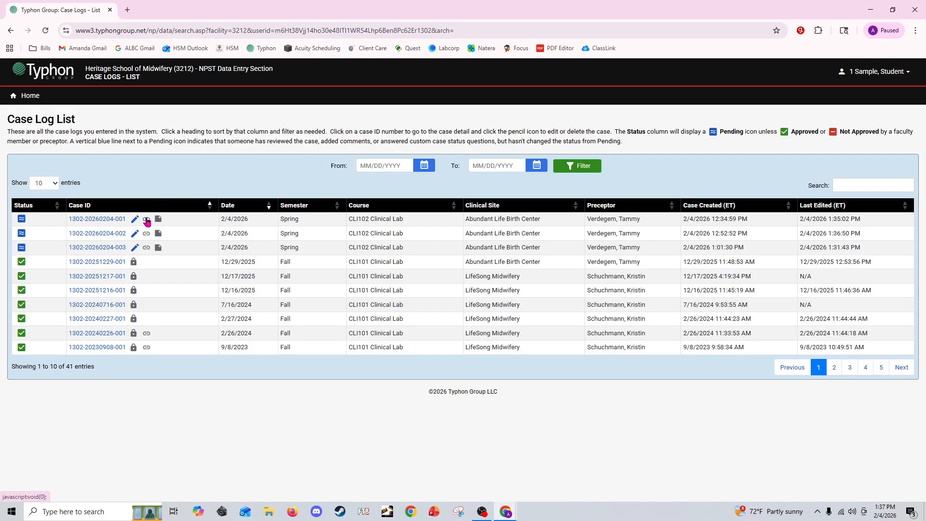
{"action": "left_click", "coordinate": [147, 248]}
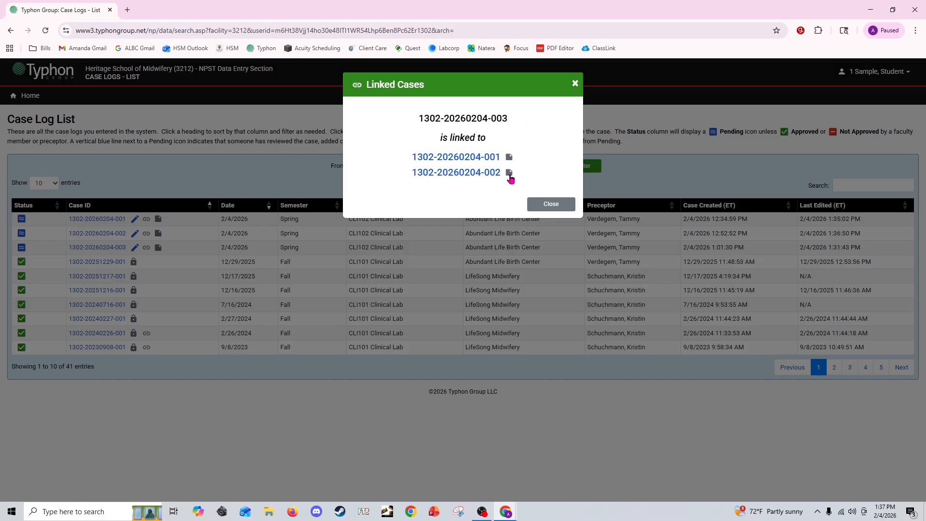
{"action": "mouse_move", "coordinate": [511, 179]}
{"action": "left_click", "coordinate": [574, 84]}
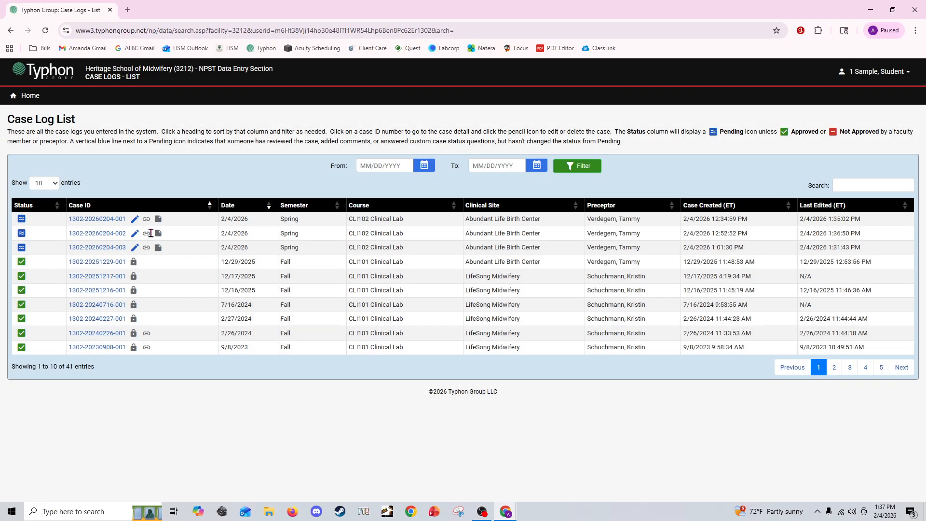
{"action": "left_click", "coordinate": [146, 233]}
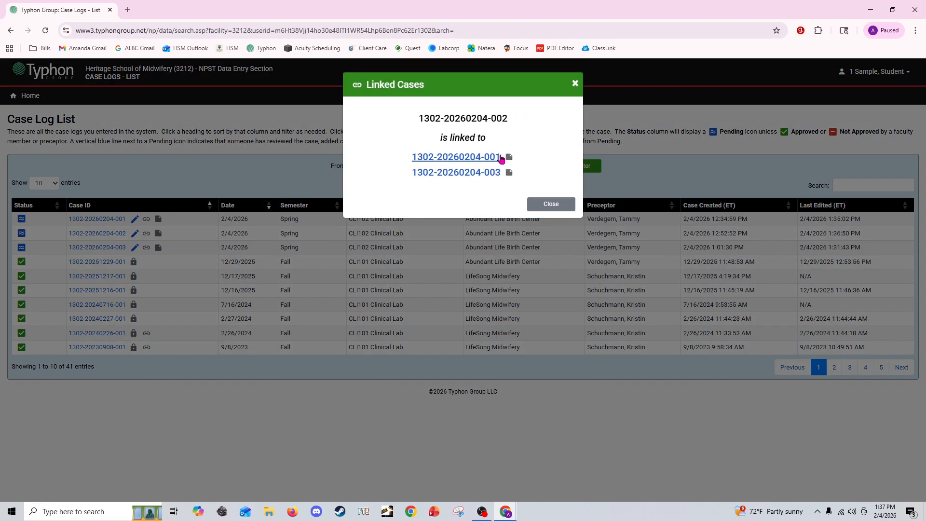
{"action": "left_click", "coordinate": [549, 203]}
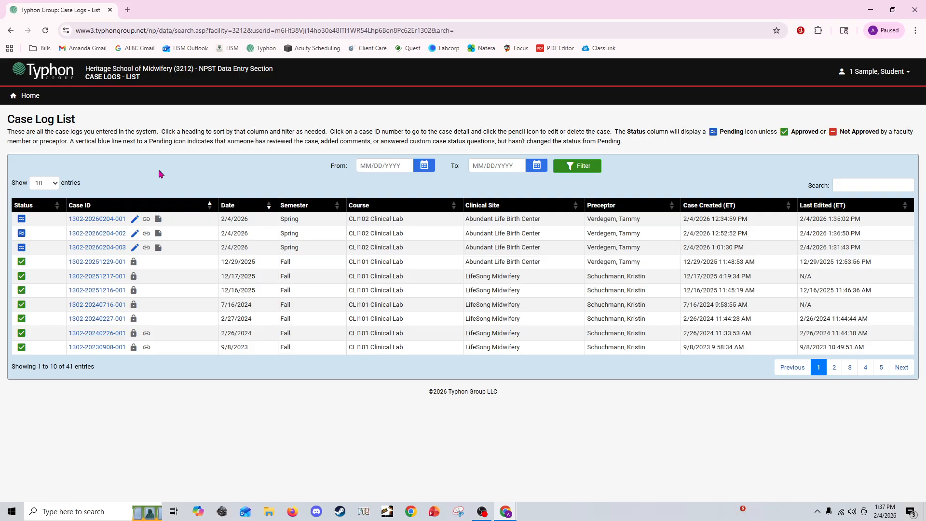
{"action": "left_click", "coordinate": [136, 221]}
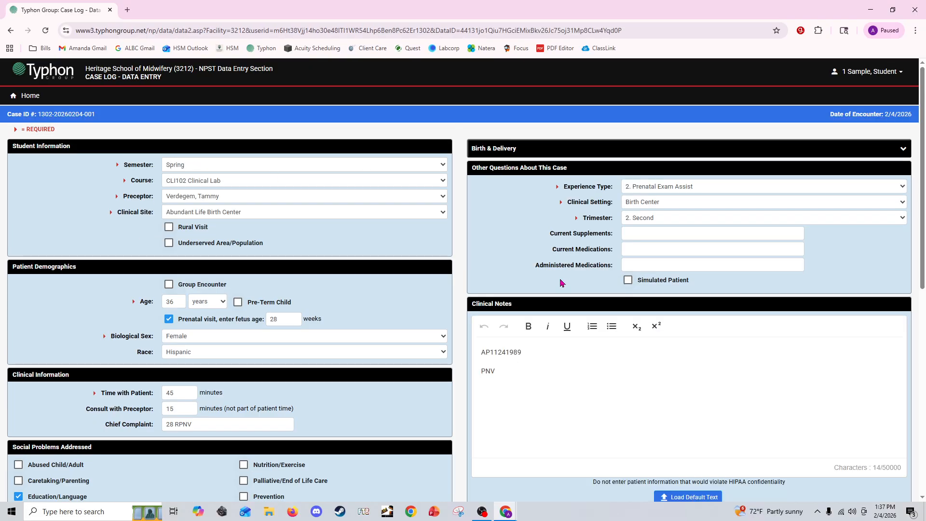
{"action": "scroll", "coordinate": [564, 290], "scroll_direction": "down", "scroll_amount": 8}
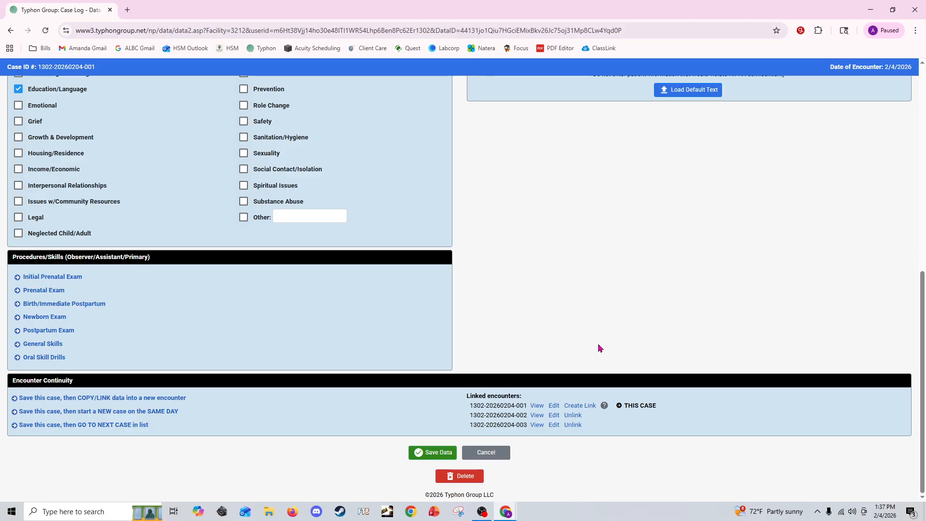
{"action": "left_click", "coordinate": [573, 416]}
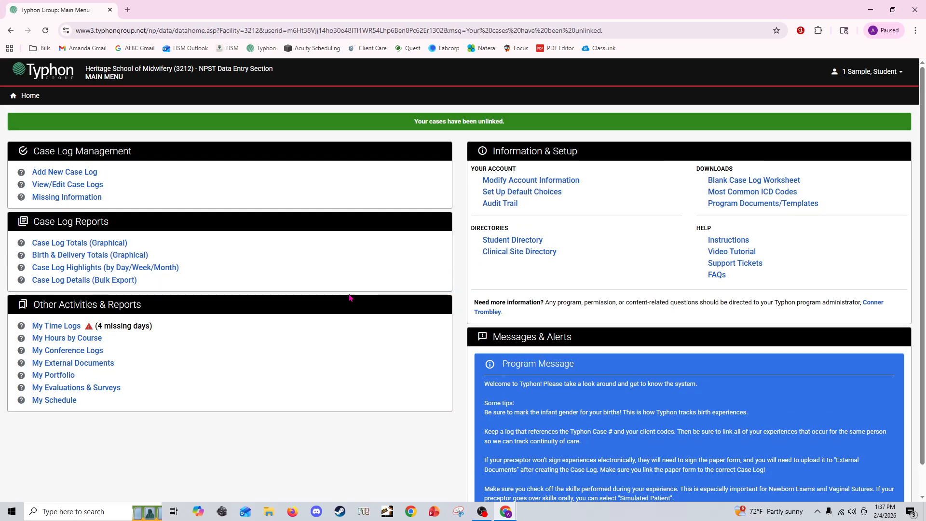
{"action": "left_click", "coordinate": [97, 187]}
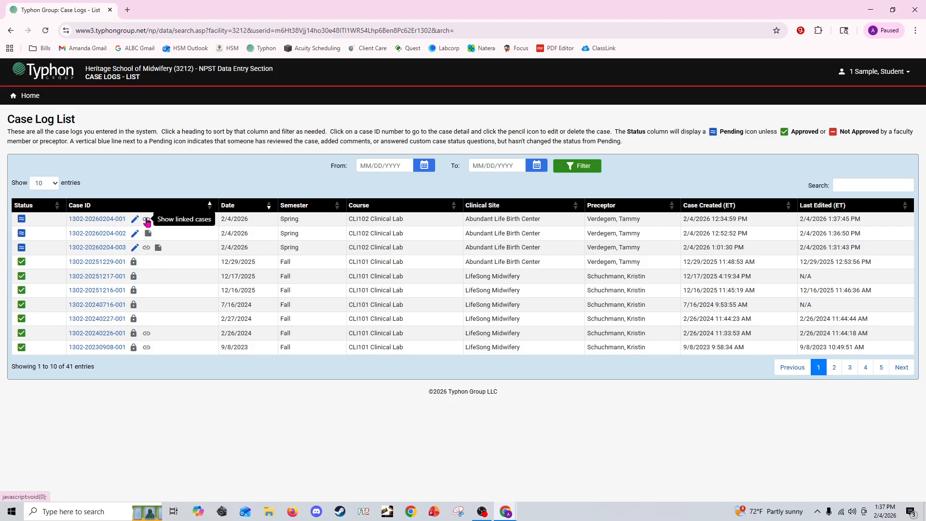
{"action": "left_click", "coordinate": [147, 220]}
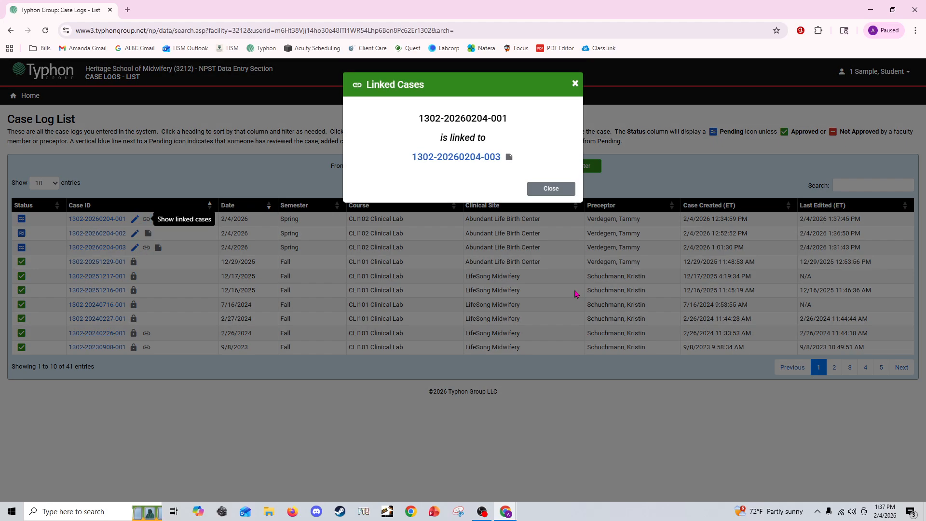
{"action": "left_click", "coordinate": [550, 189]}
{"action": "left_click", "coordinate": [134, 219]}
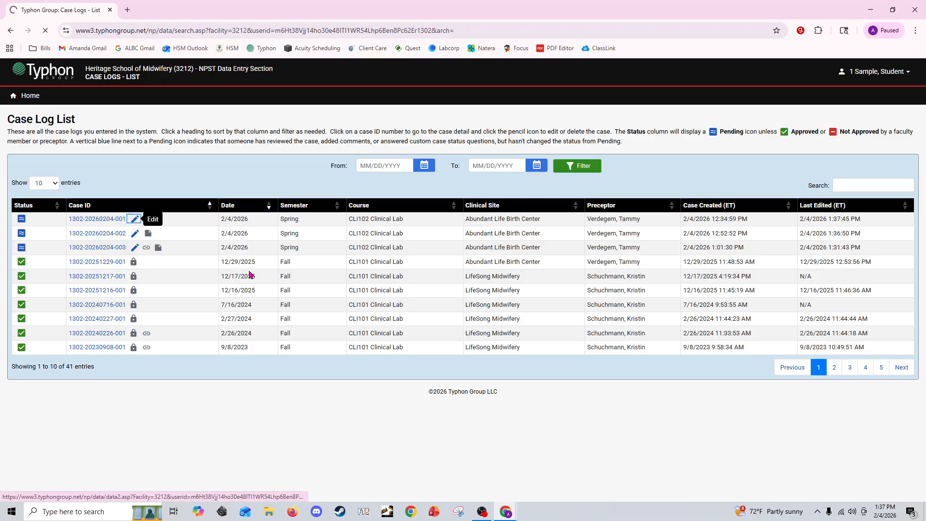
{"action": "scroll", "coordinate": [683, 375], "scroll_direction": "down", "scroll_amount": 10}
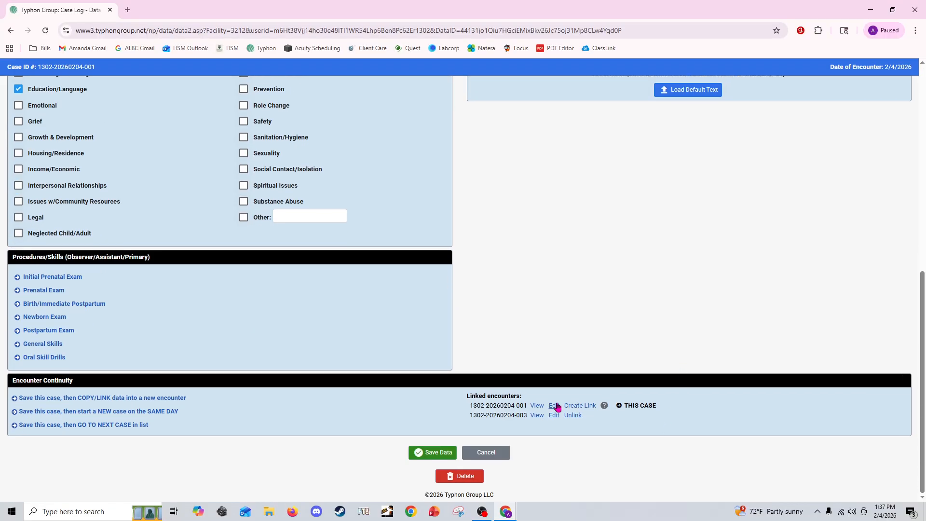
{"action": "left_click", "coordinate": [571, 417]}
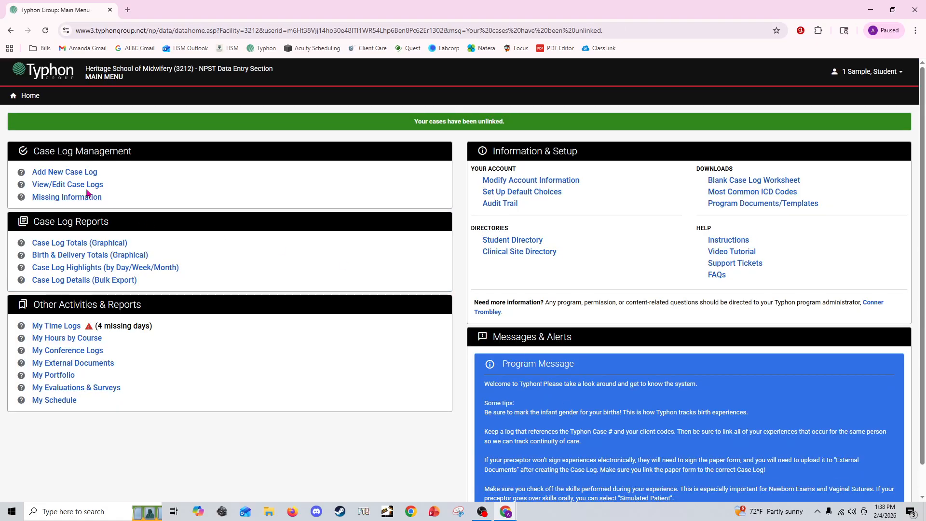
{"action": "left_click", "coordinate": [86, 187]}
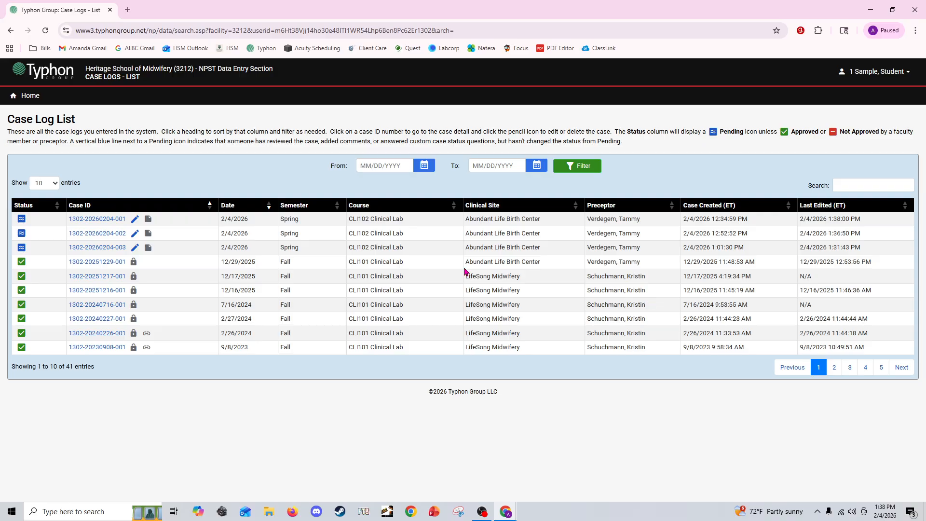
Return to the main menu and add a new case log with today's date, 2/4/2026, as the encounter date.
{"action": "left_click", "coordinate": [34, 99]}
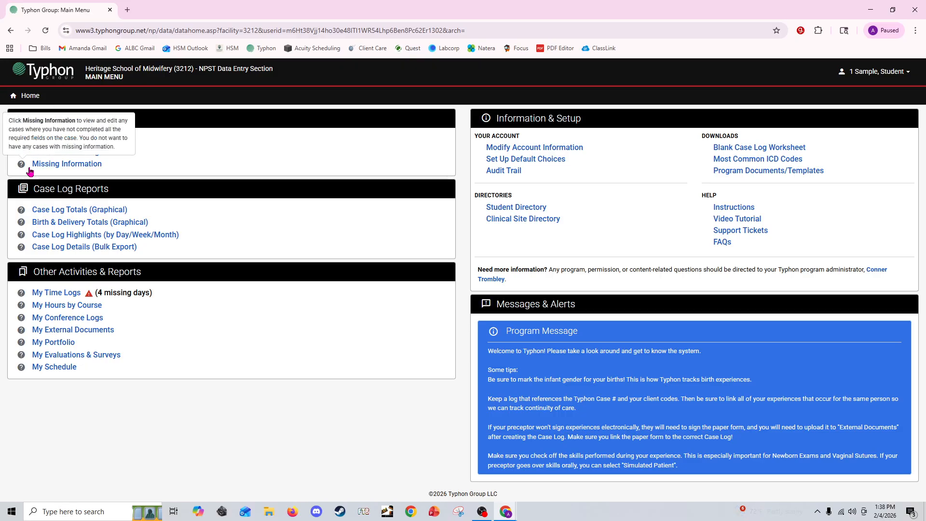
{"action": "mouse_move", "coordinate": [21, 169]}
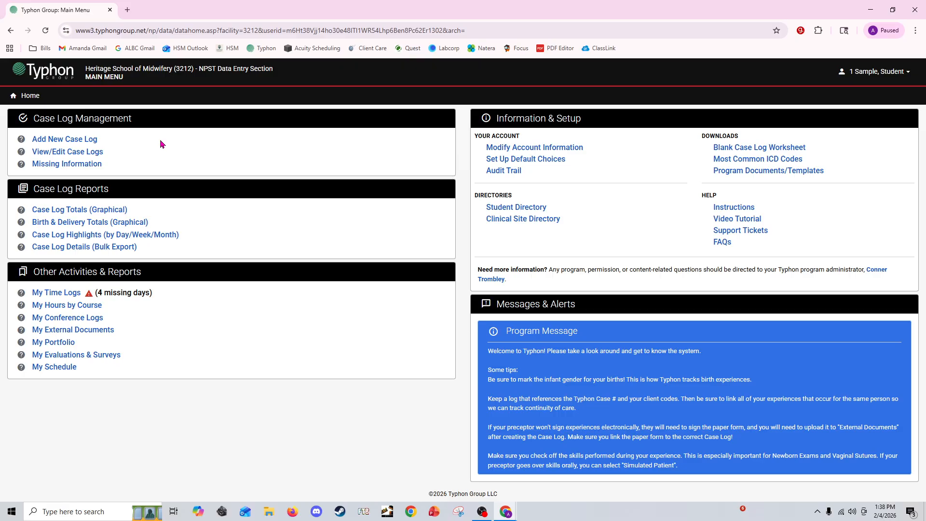
{"action": "mouse_move", "coordinate": [21, 141]}
{"action": "left_click", "coordinate": [76, 141]}
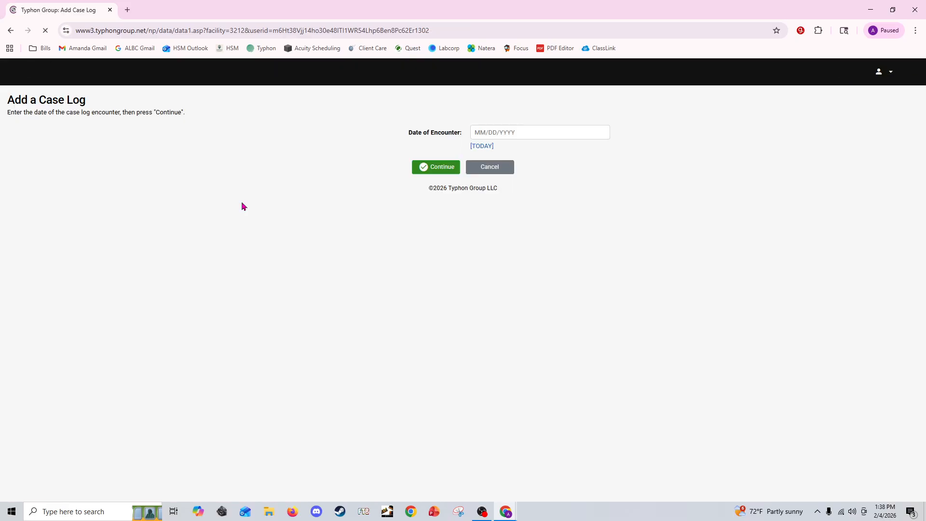
{"action": "left_click", "coordinate": [482, 165]}
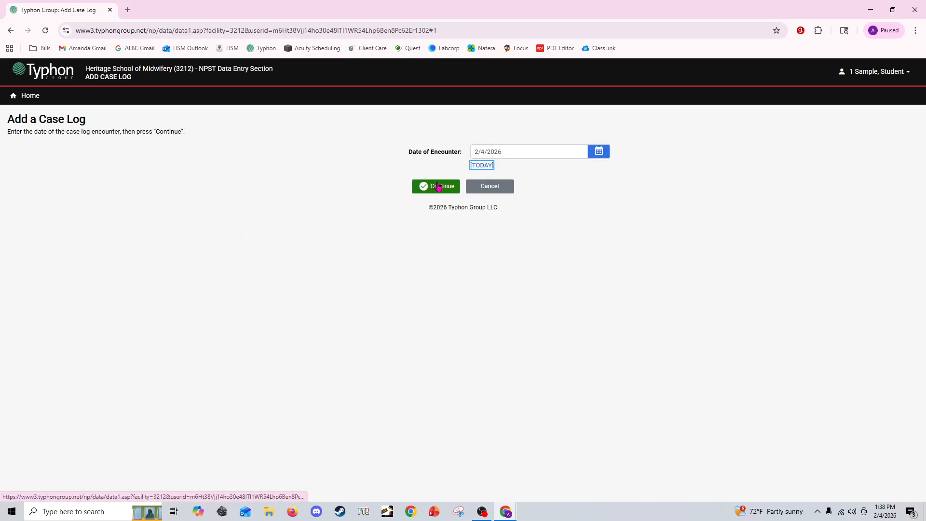
{"action": "left_click", "coordinate": [437, 186]}
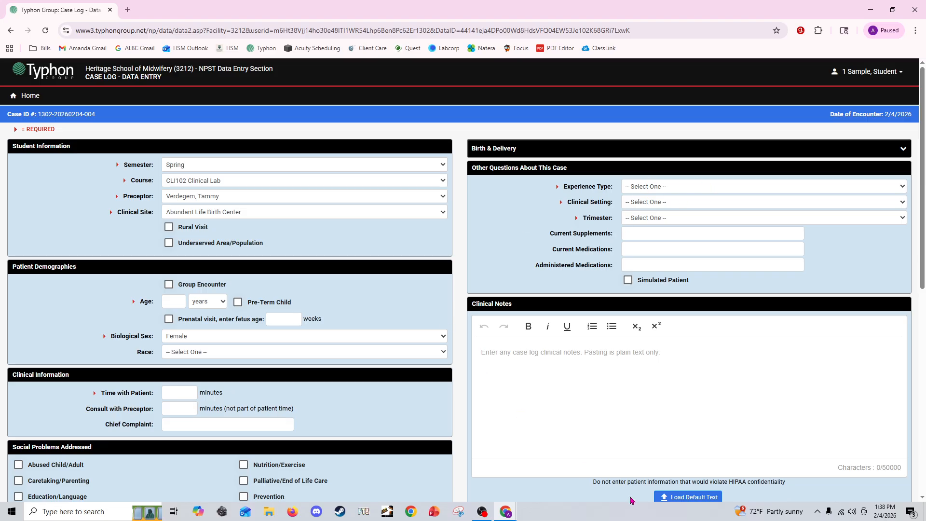
Set the patient's age to 36 years in the new case log and save it with the other required fields empty.
{"action": "scroll", "coordinate": [670, 393], "scroll_direction": "down", "scroll_amount": 8}
{"action": "left_click", "coordinate": [418, 452]}
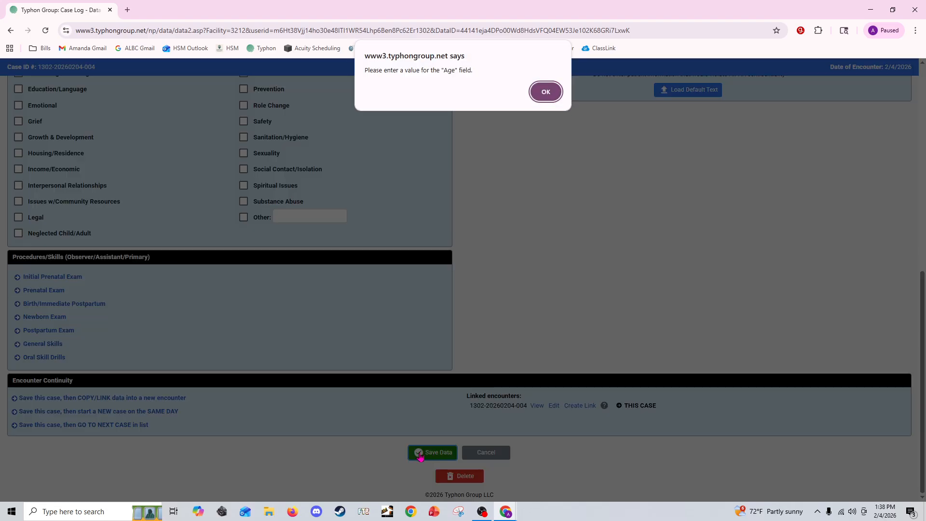
{"action": "left_click", "coordinate": [545, 91]}
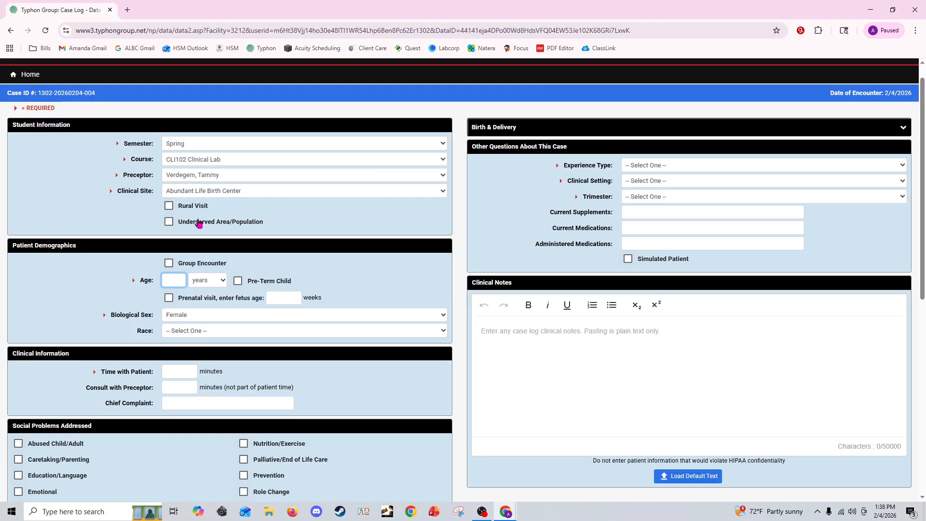
{"action": "type", "text": "25"}
{"action": "scroll", "coordinate": [309, 306], "scroll_direction": "down", "scroll_amount": 8}
{"action": "left_click", "coordinate": [420, 451]}
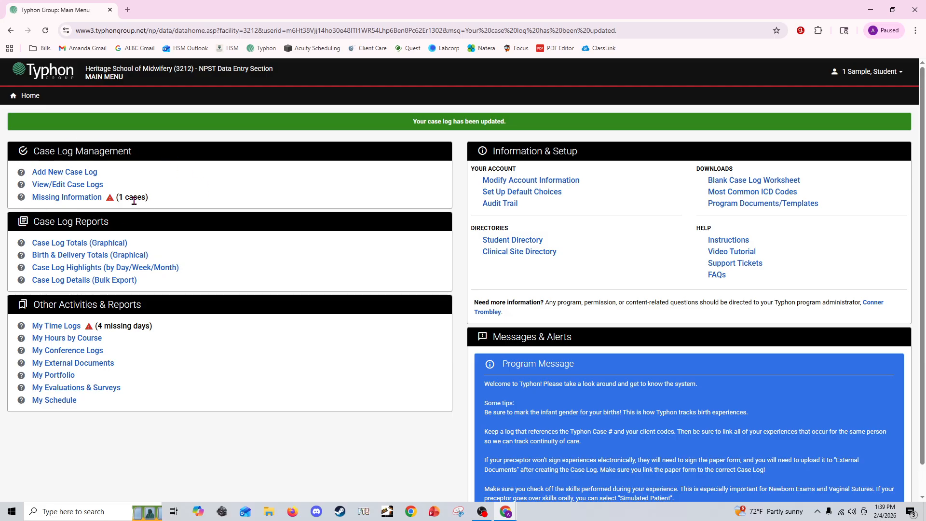
{"action": "left_click", "coordinate": [132, 197]}
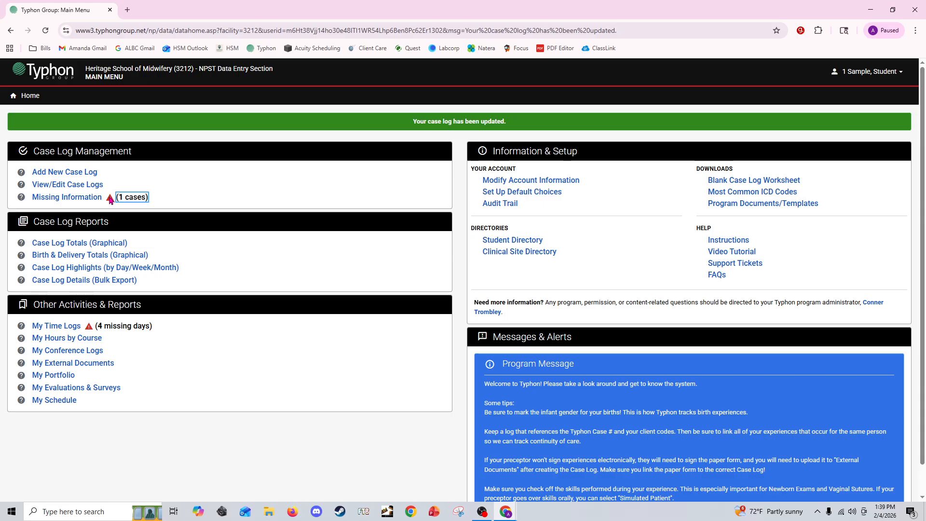
{"action": "left_click", "coordinate": [70, 199]}
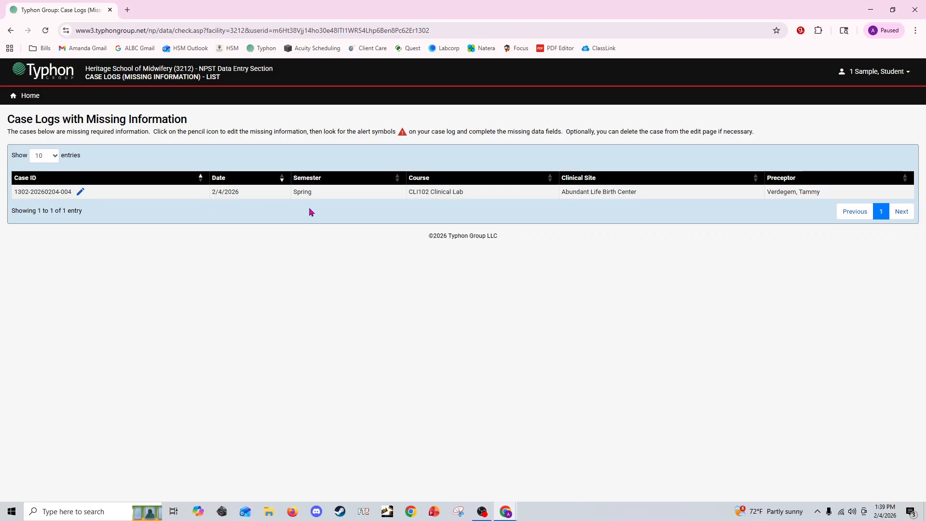
{"action": "left_click", "coordinate": [81, 193]}
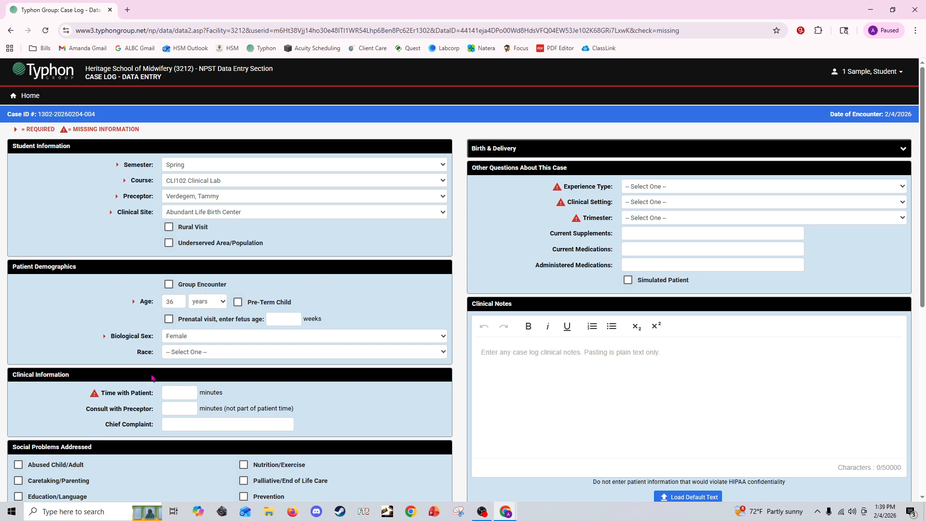
{"action": "left_click_drag", "start_coordinate": [91, 389], "coordinate": [116, 392]}
{"action": "left_click", "coordinate": [179, 392]}
{"action": "type", "text": "30"}
Set the experience type to 1. Initial Prenatal Exam Assist, clinical setting to Home Birth Practice and trimester to 2. Second, and save the case.
{"action": "left_click", "coordinate": [662, 188]}
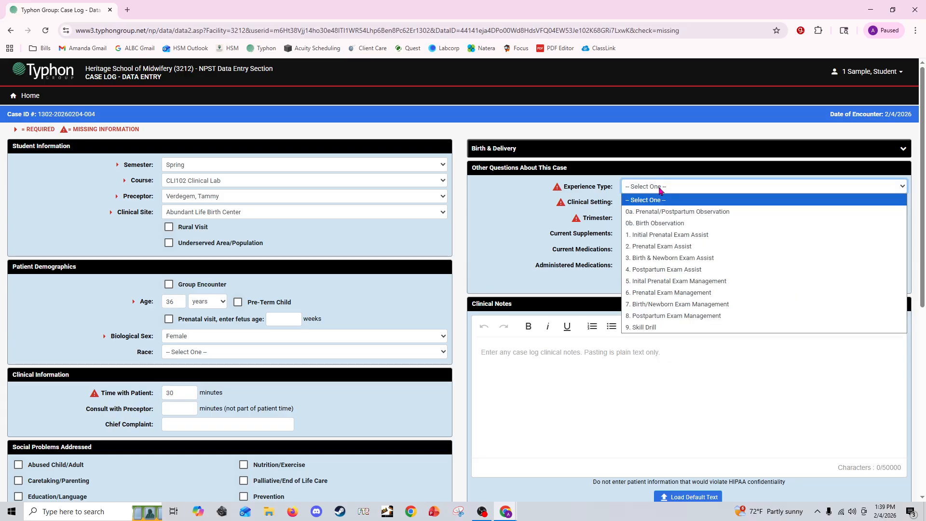
{"action": "scroll", "coordinate": [667, 205], "scroll_direction": "down", "scroll_amount": 7}
{"action": "scroll", "coordinate": [667, 198], "scroll_direction": "up", "scroll_amount": 7}
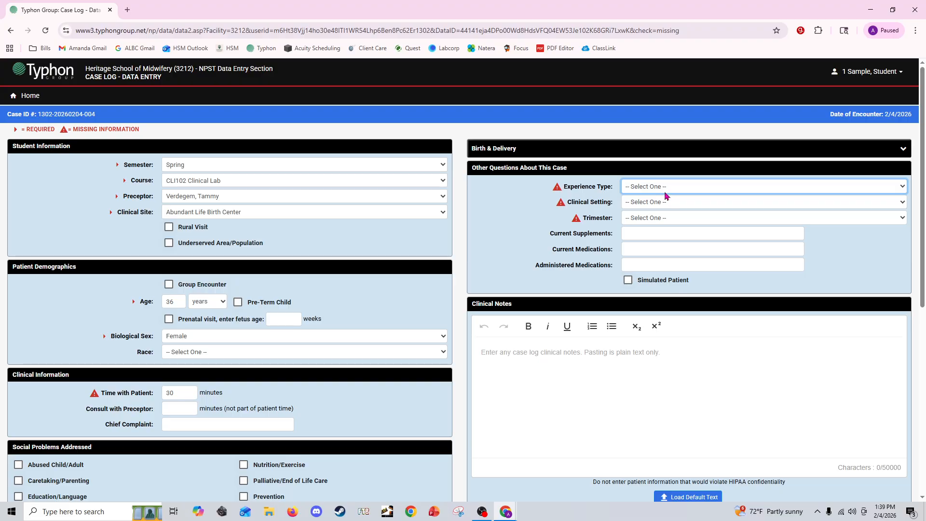
{"action": "left_click", "coordinate": [666, 192]}
{"action": "left_click", "coordinate": [659, 237]}
{"action": "left_click", "coordinate": [649, 202]}
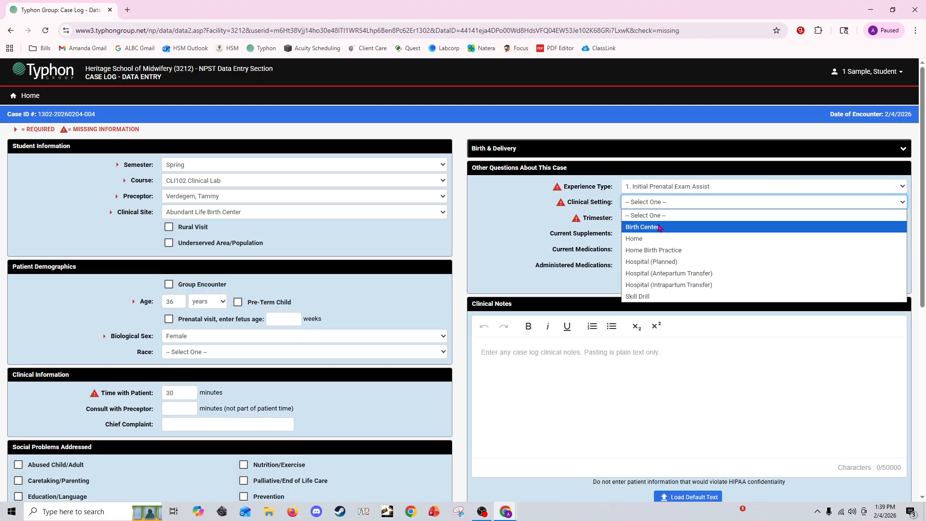
{"action": "left_click", "coordinate": [654, 250]}
{"action": "left_click", "coordinate": [649, 225]}
{"action": "left_click", "coordinate": [650, 256]}
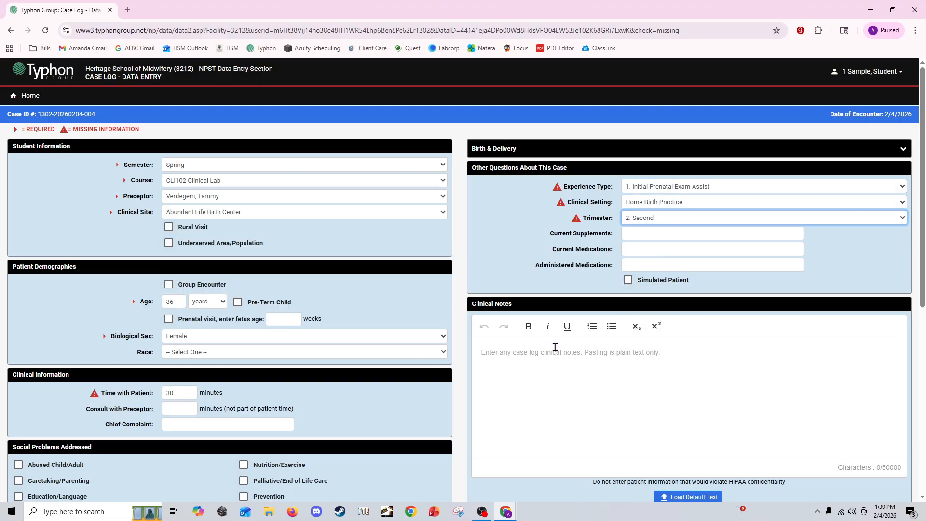
{"action": "scroll", "coordinate": [236, 389], "scroll_direction": "down", "scroll_amount": 7}
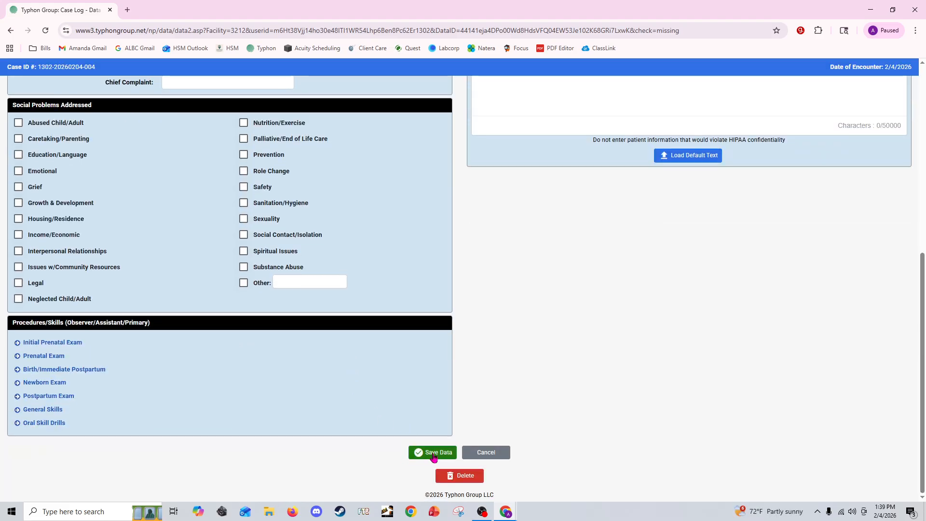
{"action": "left_click", "coordinate": [433, 456]}
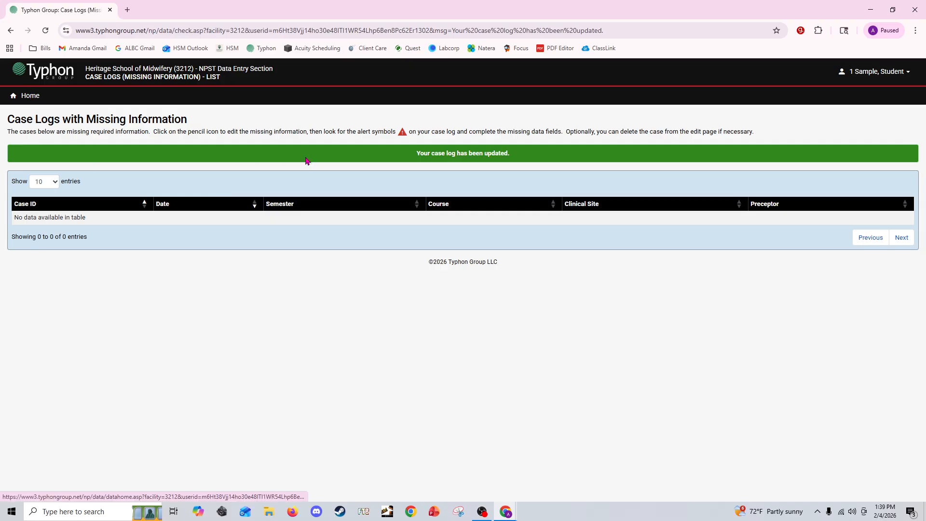
Create the missing time log for 2/4/2026 from the time logs page, keeping the pre-selected course, clinical site and preceptor.
{"action": "left_click", "coordinate": [25, 98]}
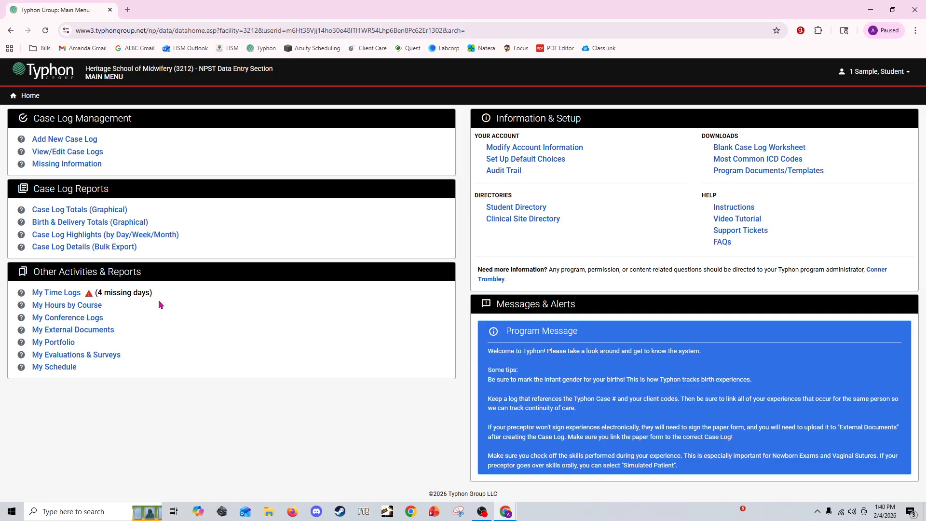
{"action": "left_click", "coordinate": [57, 293]}
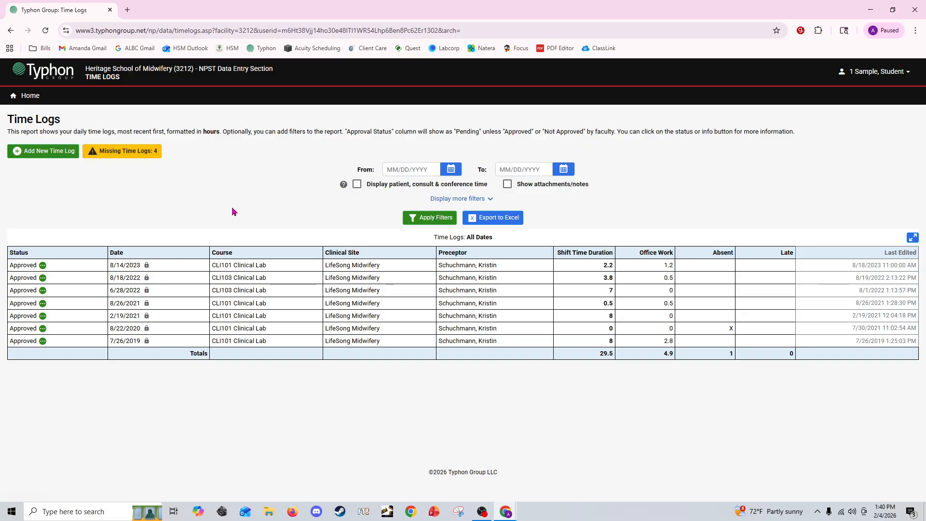
{"action": "left_click", "coordinate": [129, 154]}
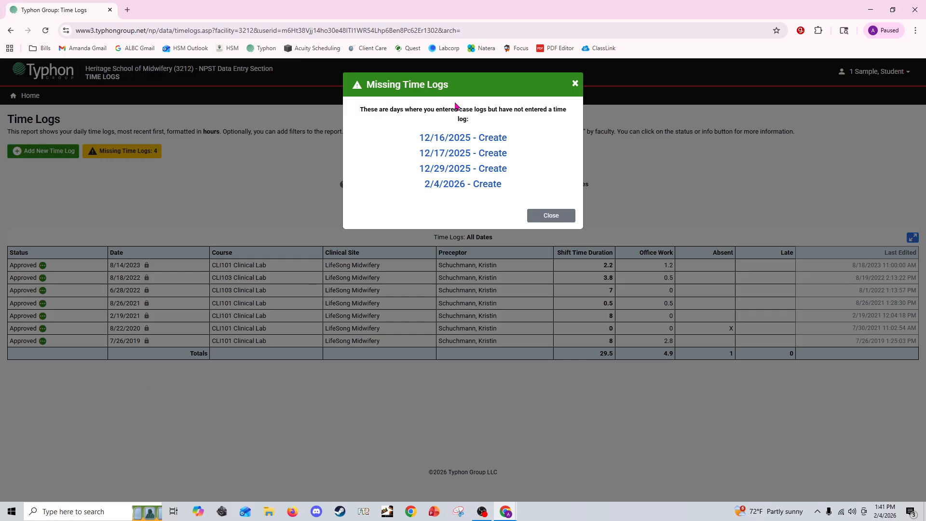
{"action": "left_click", "coordinate": [443, 186]}
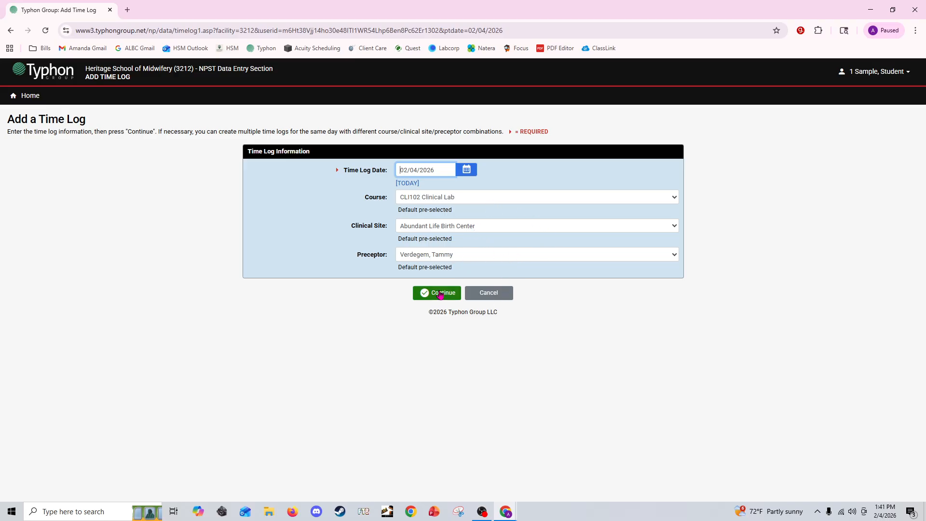
{"action": "left_click", "coordinate": [441, 294]}
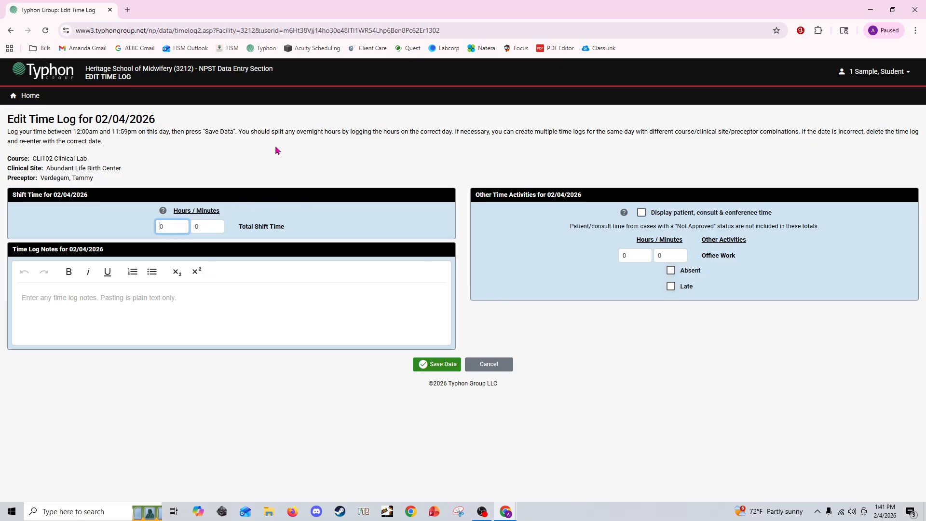
Display patient, consult and conference time under the other time activities and set the office work to 120 minutes.
{"action": "left_click_drag", "start_coordinate": [472, 197], "coordinate": [608, 201]}
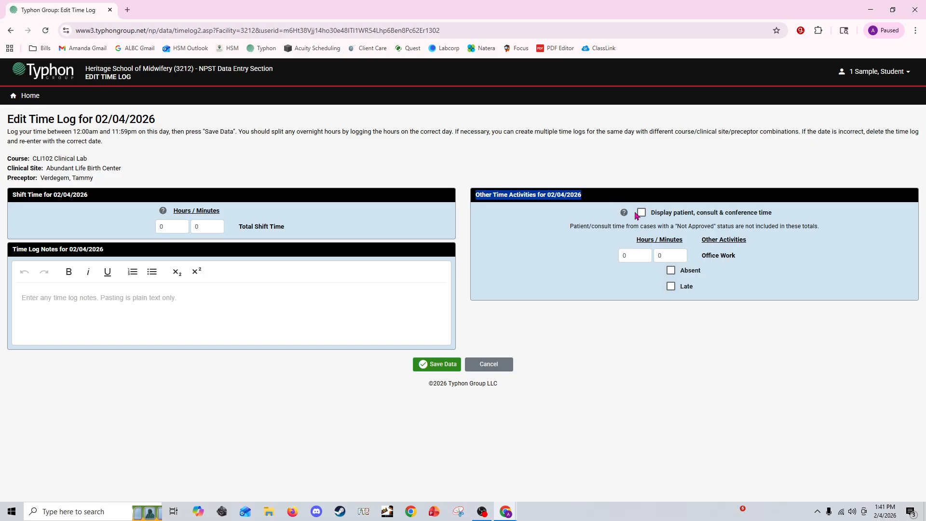
{"action": "mouse_move", "coordinate": [625, 216]}
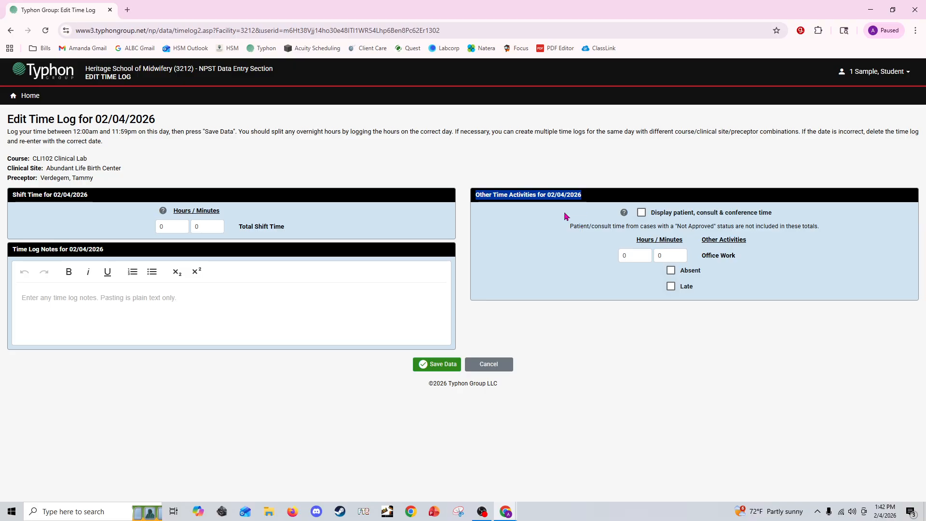
{"action": "left_click", "coordinate": [641, 214]}
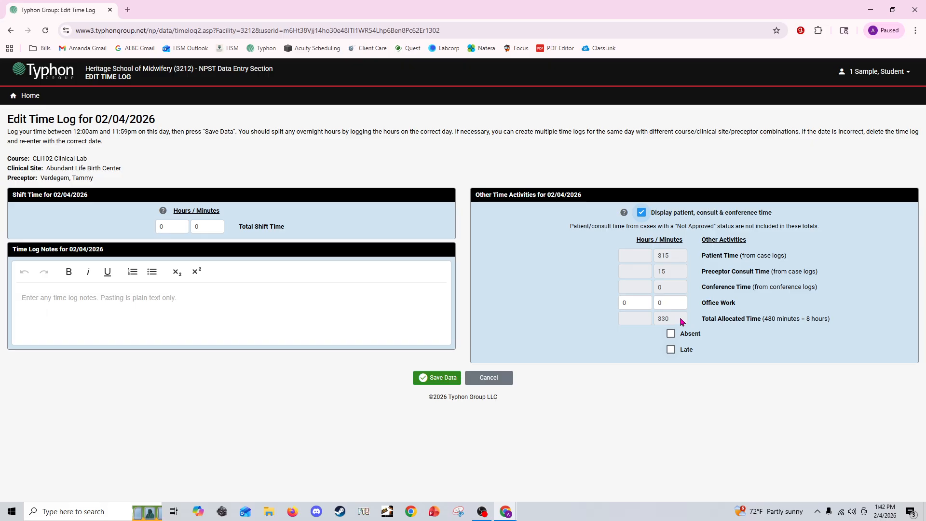
{"action": "left_click_drag", "start_coordinate": [682, 322], "coordinate": [658, 304]}
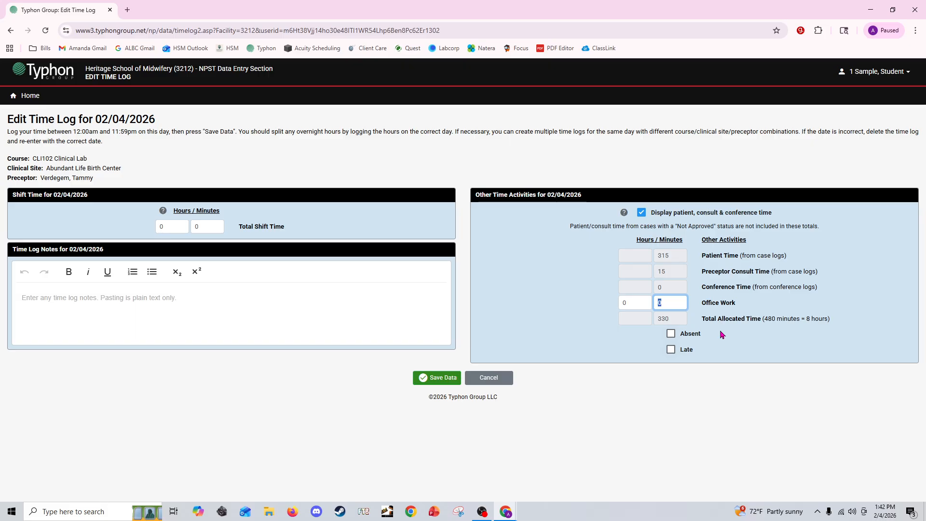
{"action": "type", "text": "120"}
{"action": "key", "text": "Tab"}
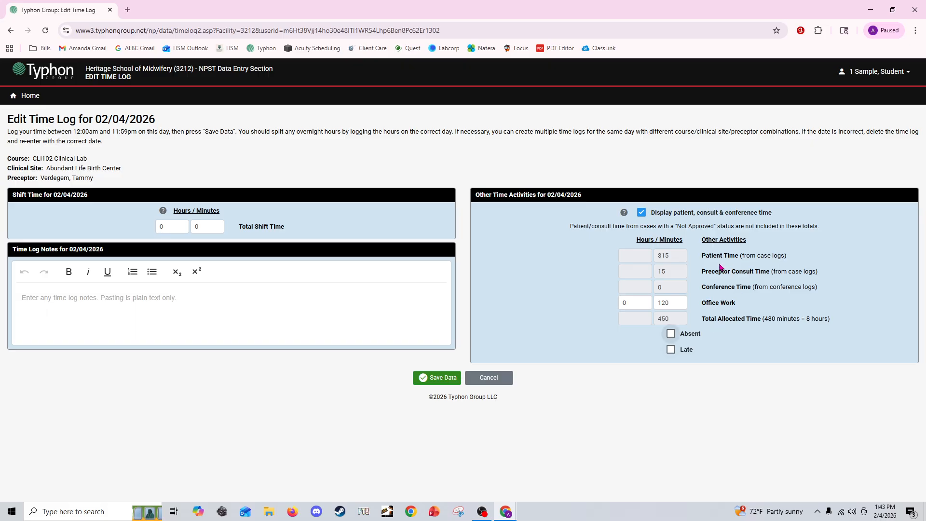
Set the total shift time to 450 minutes, matching the total allocated time, and save the time log.
{"action": "left_click", "coordinate": [590, 319]}
{"action": "left_click_drag", "start_coordinate": [683, 323], "coordinate": [520, 329]}
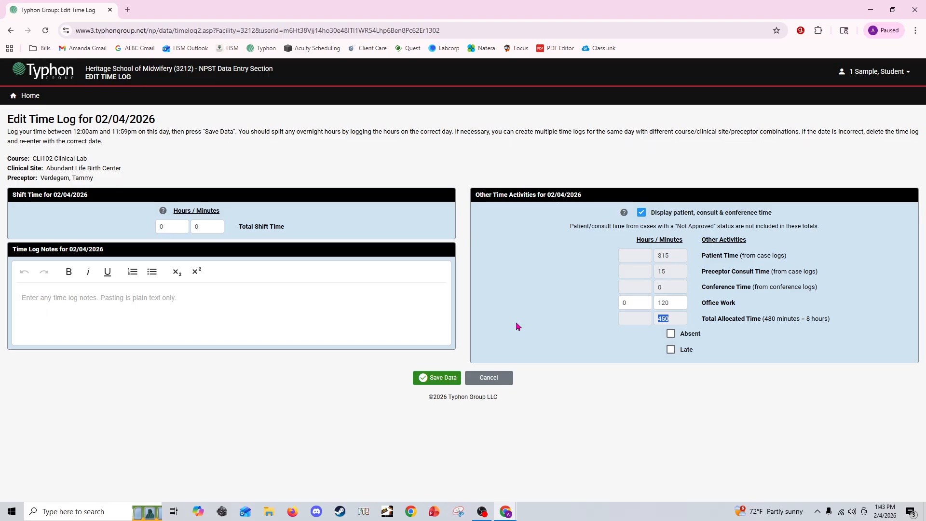
{"action": "left_click", "coordinate": [210, 226]}
{"action": "type", "text": "450"}
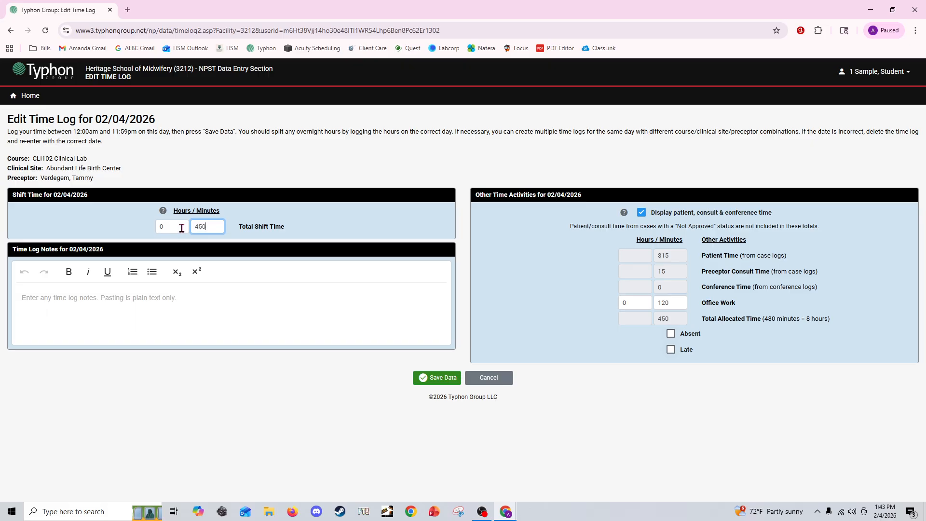
{"action": "key", "text": "Tab"}
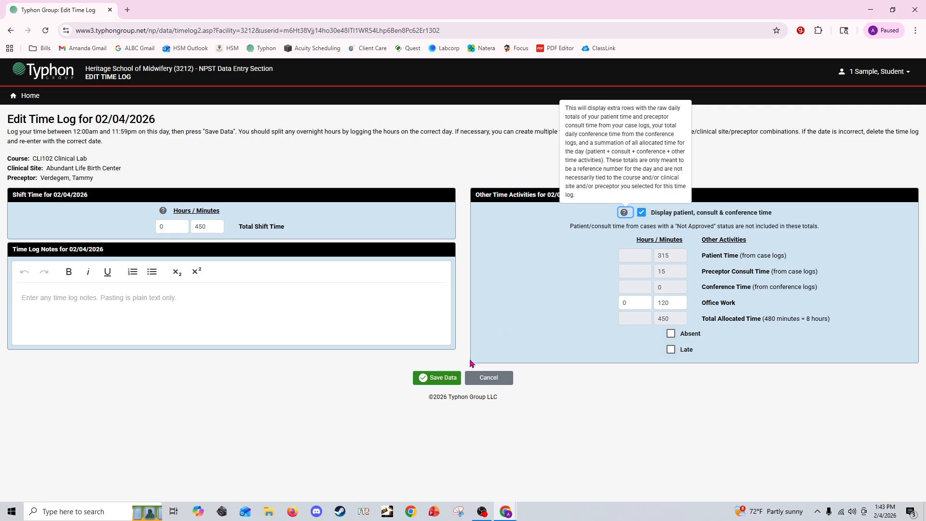
{"action": "left_click", "coordinate": [444, 381]}
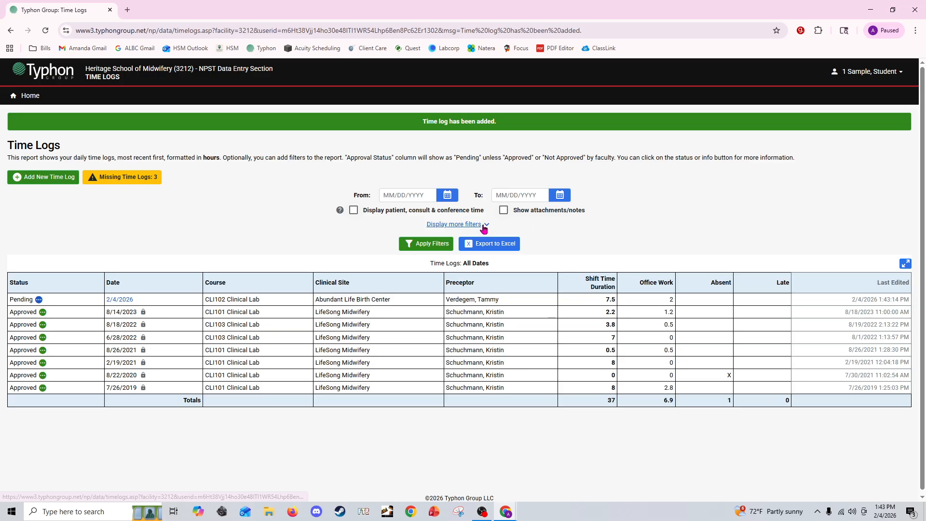
Expand the additional time log filters, view the course filter options, and return to the main menu.
{"action": "left_click", "coordinate": [484, 227]}
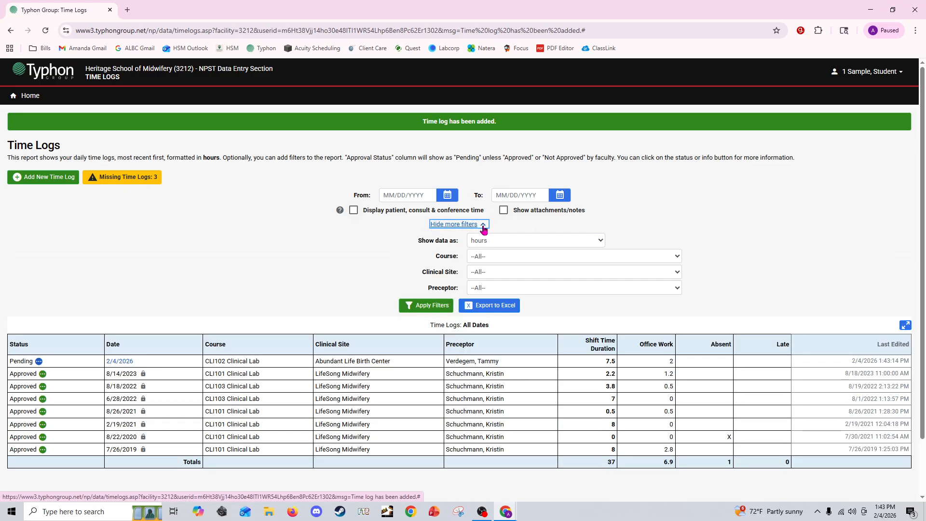
{"action": "left_click", "coordinate": [490, 257]}
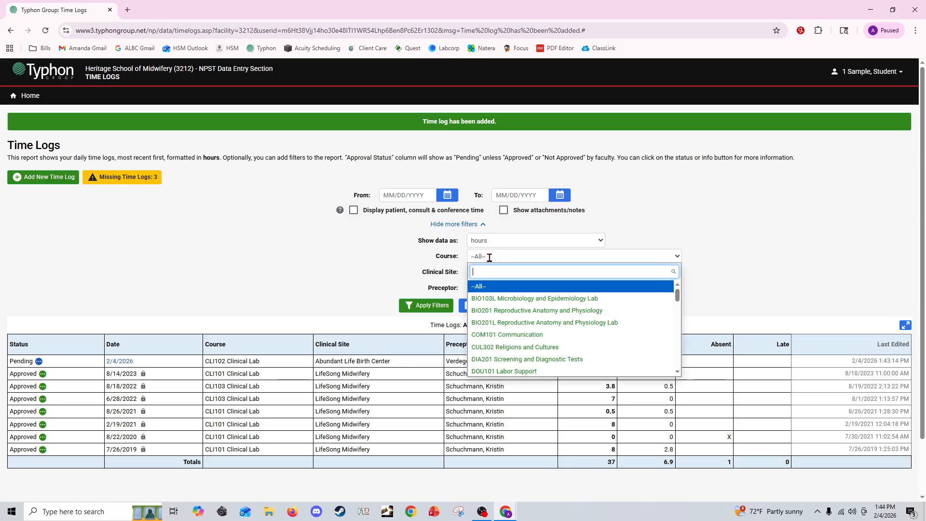
{"action": "left_click", "coordinate": [358, 256]}
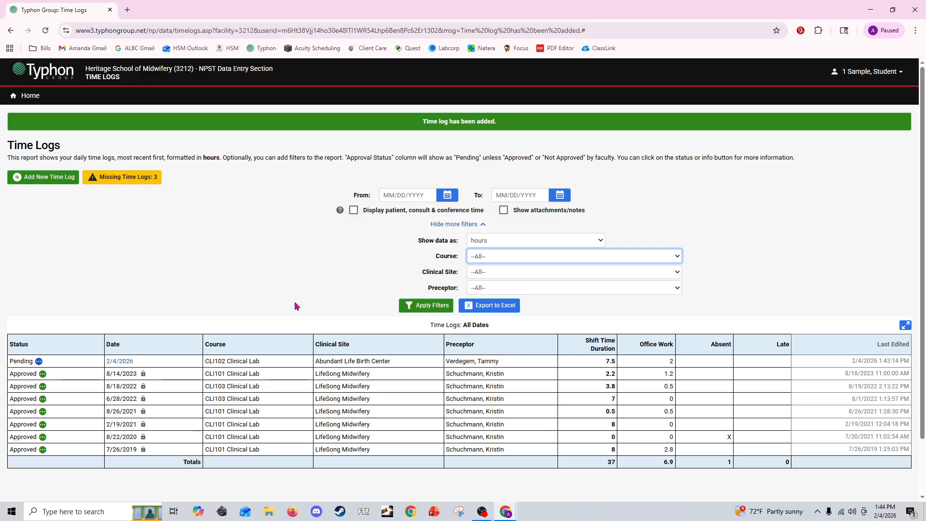
{"action": "left_click", "coordinate": [27, 96]}
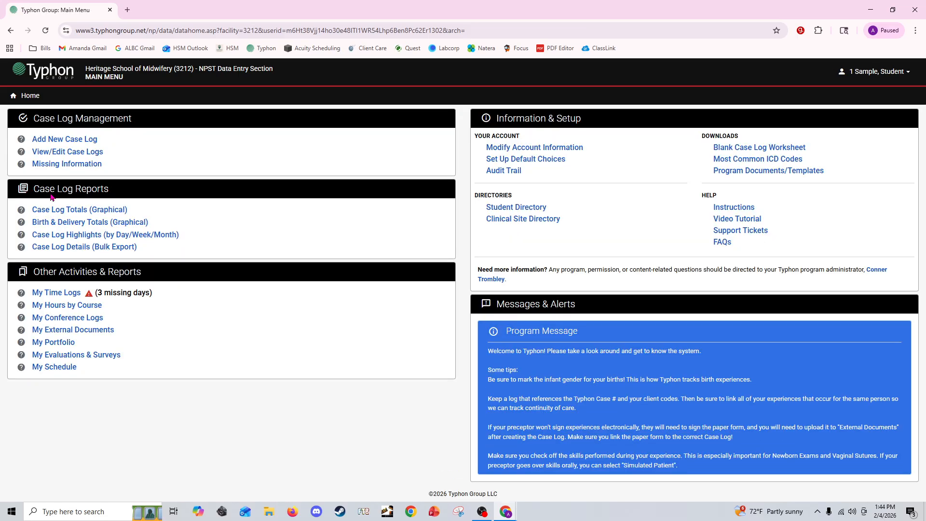